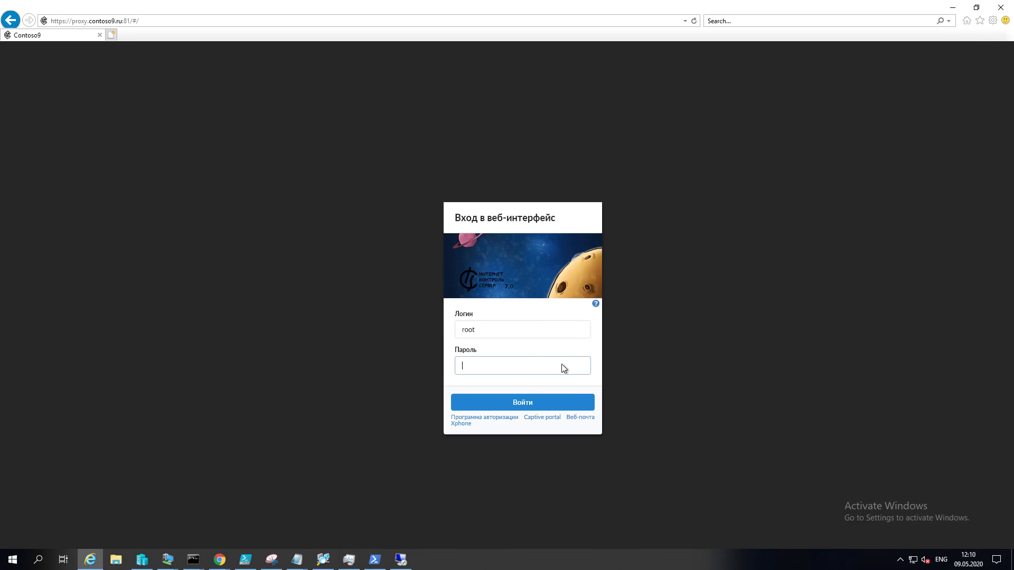
Step: Log in to the ИКС web interface as root with the administrator password
text(•••••)
key(Return)
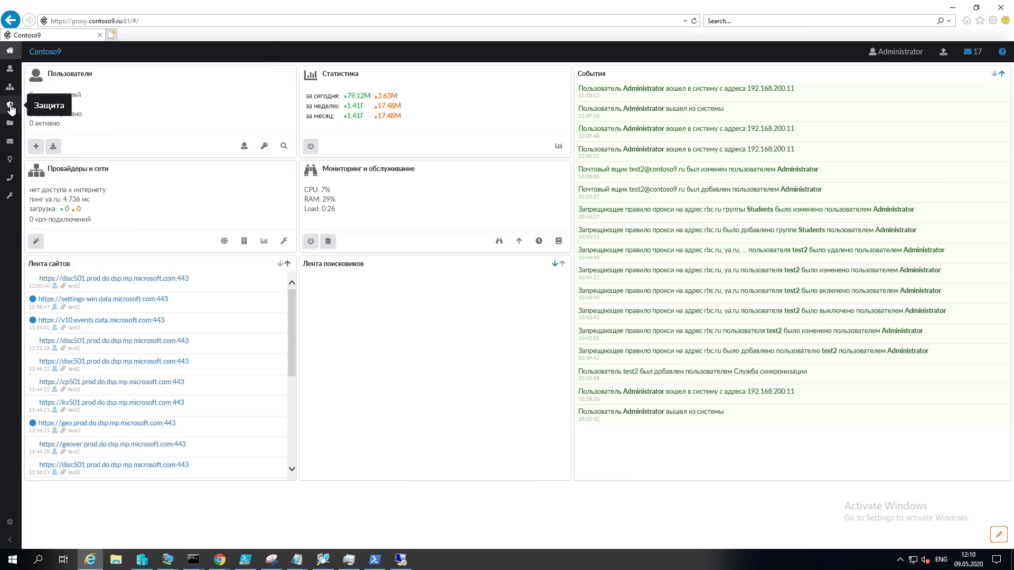
Step: Review the certificate list, then view Interface settings: port 81 with the import_*.contoso9.ru certificate
click(11, 107)
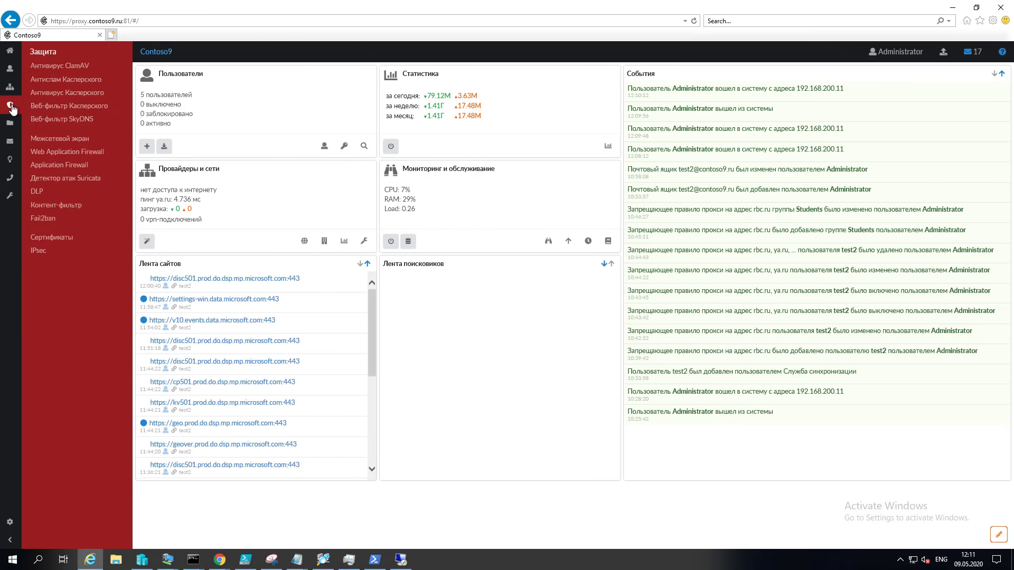
click(62, 239)
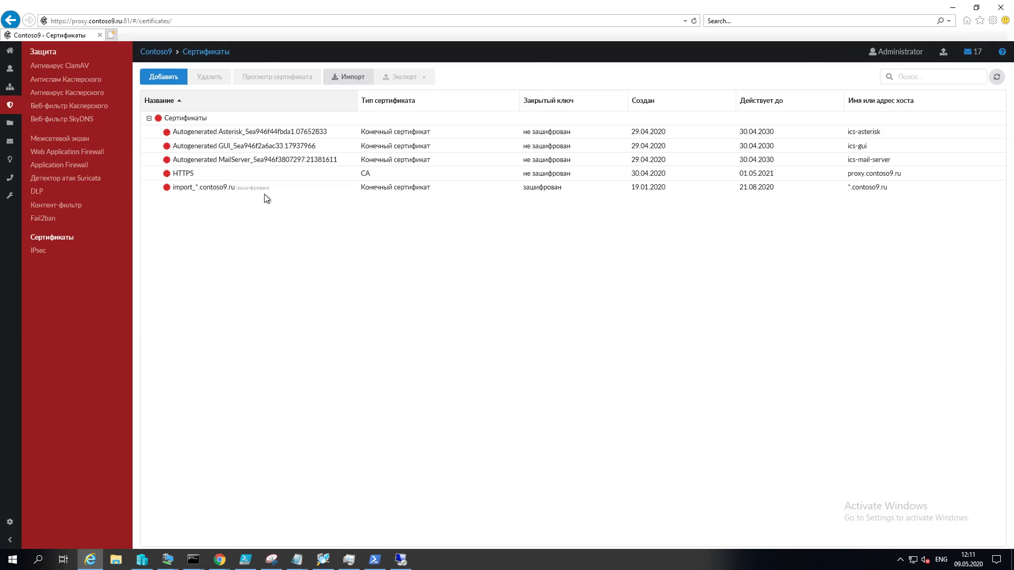
click(11, 199)
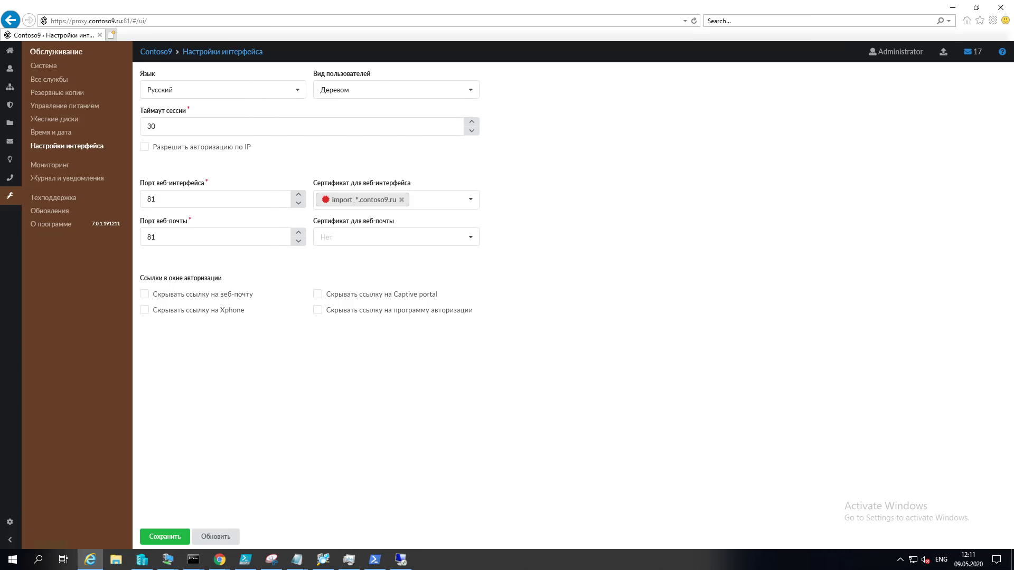
click(11, 71)
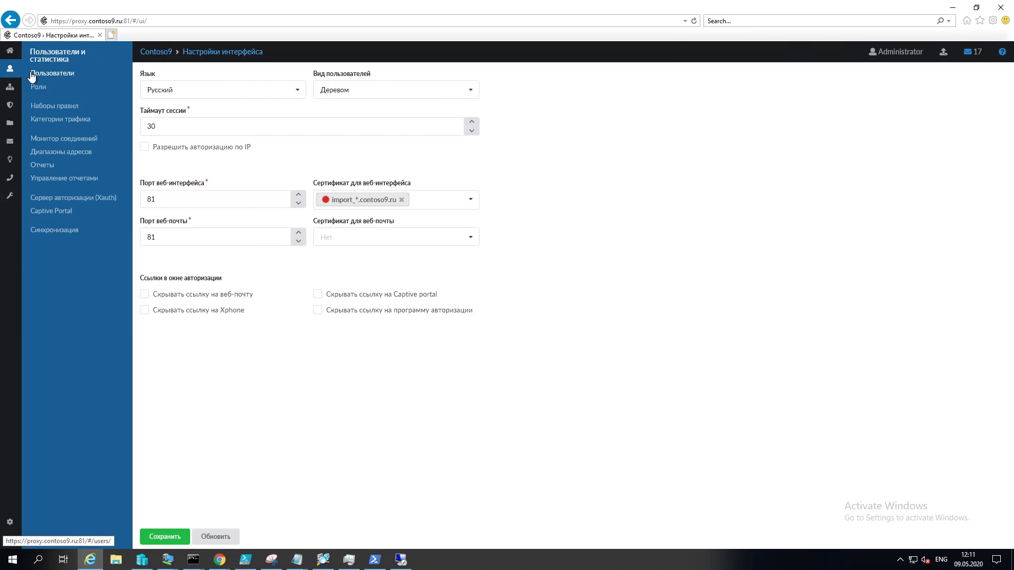
Step: Show the Users page with the Students group, checking the Добавить options without adding anything
click(55, 76)
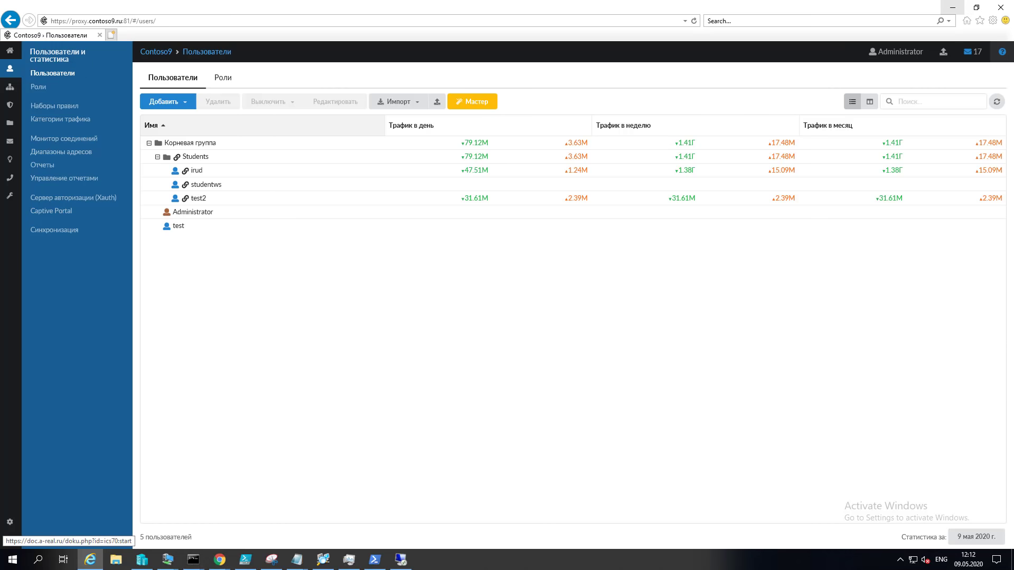
click(184, 105)
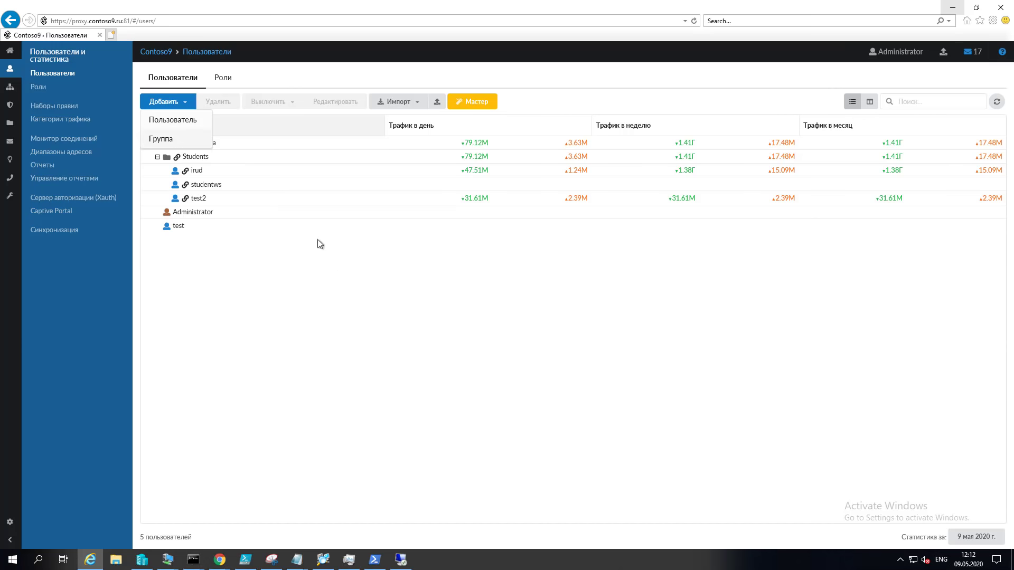
click(338, 263)
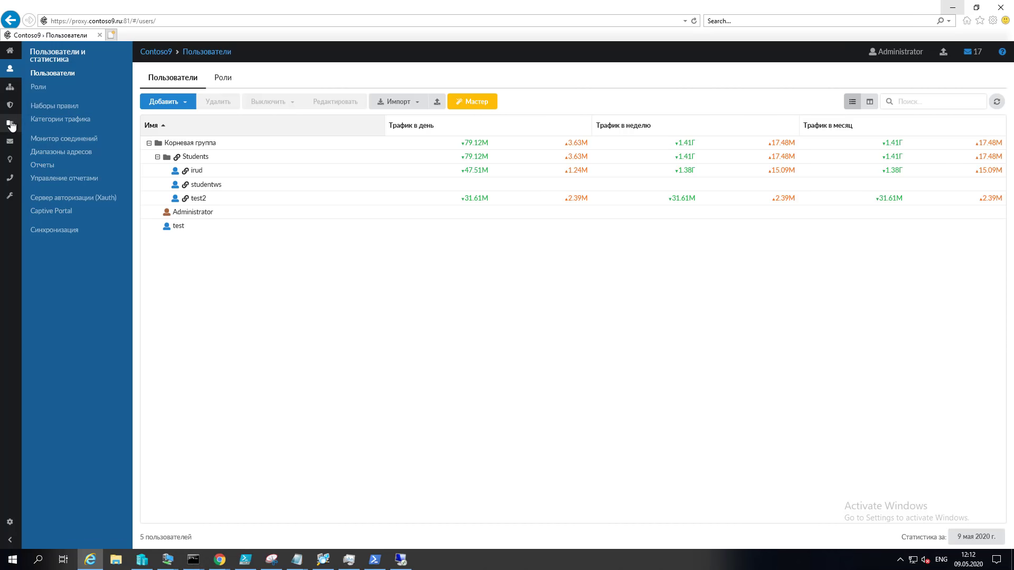
Step: Check Сетевое окружение identification showing ICS joined to COURSE4IT, then switch to the domain controller
mouse_move(12, 126)
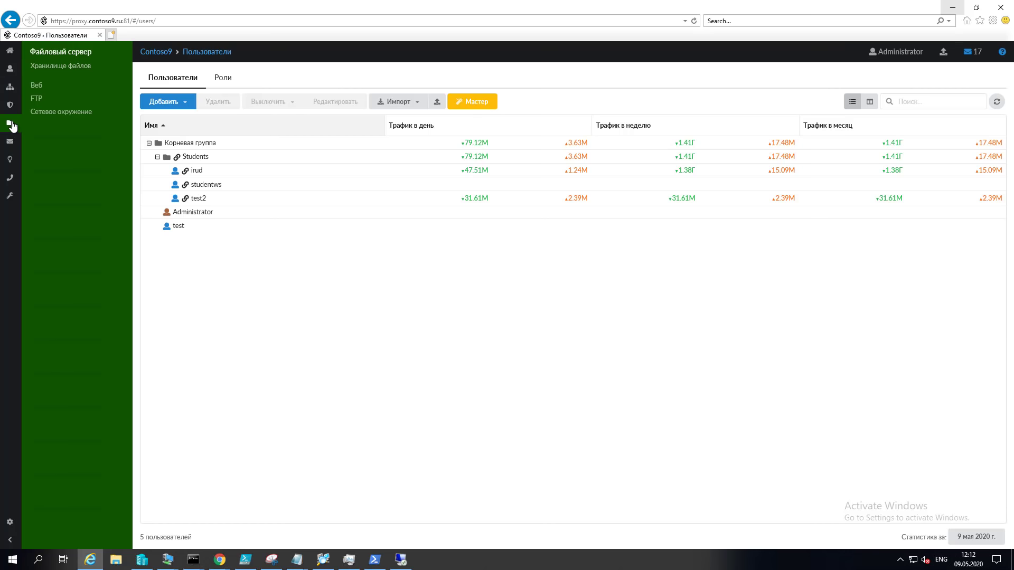
click(74, 116)
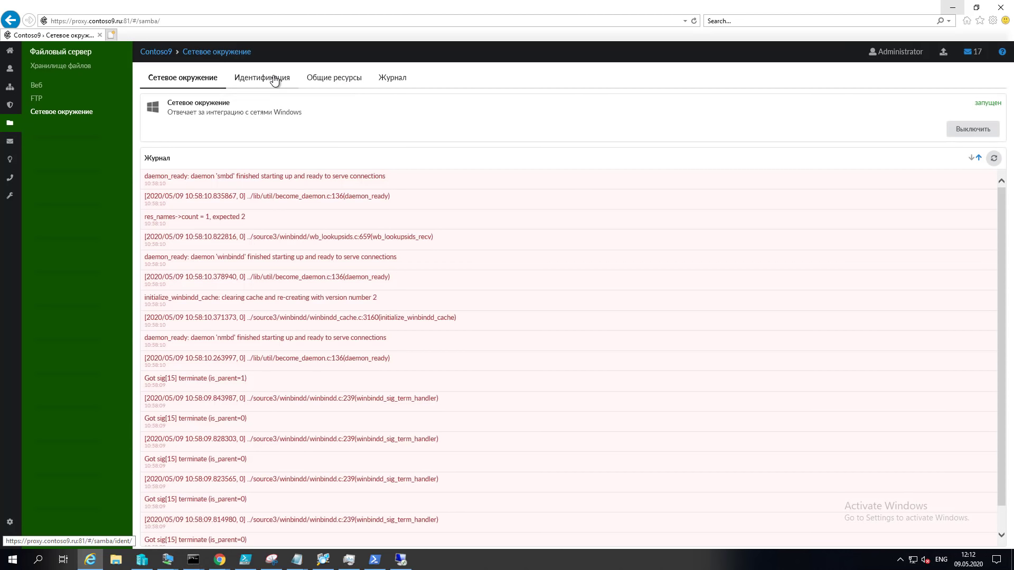
click(274, 81)
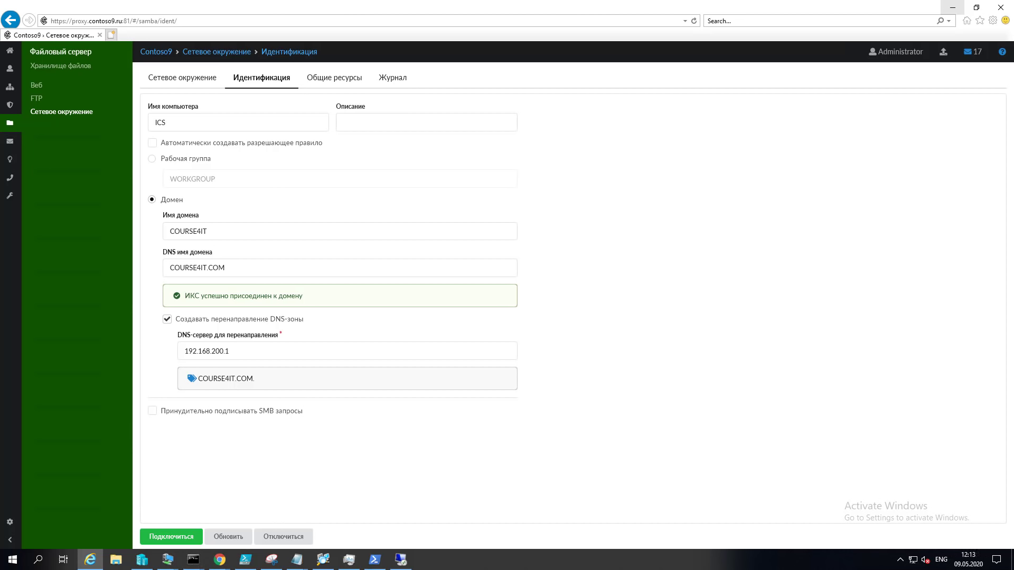
key(alt+Tab)
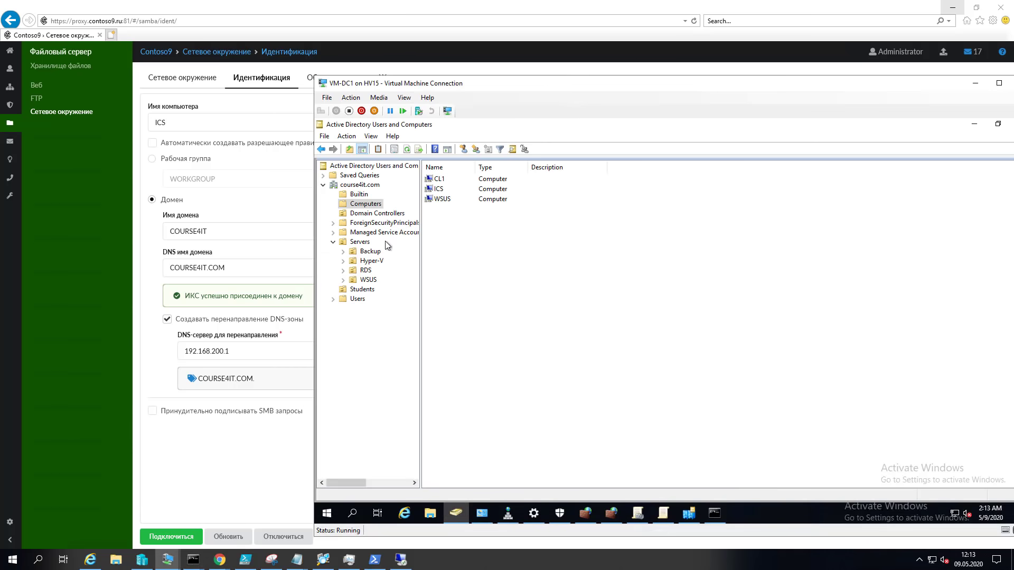
Step: Confirm the ICS computer account in course4it.com's Computers container, then revisit the ИКС Users list
click(442, 190)
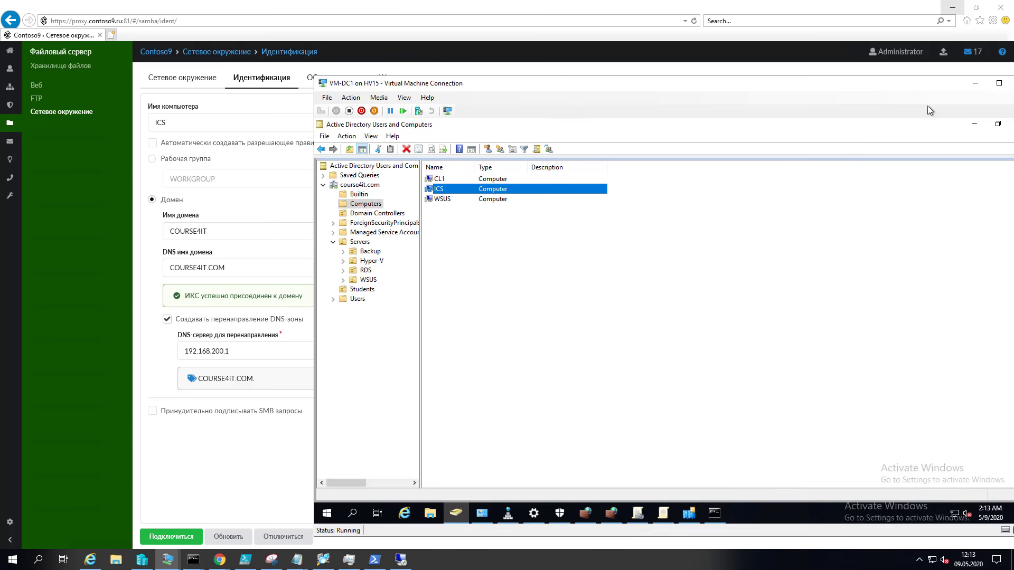
click(976, 82)
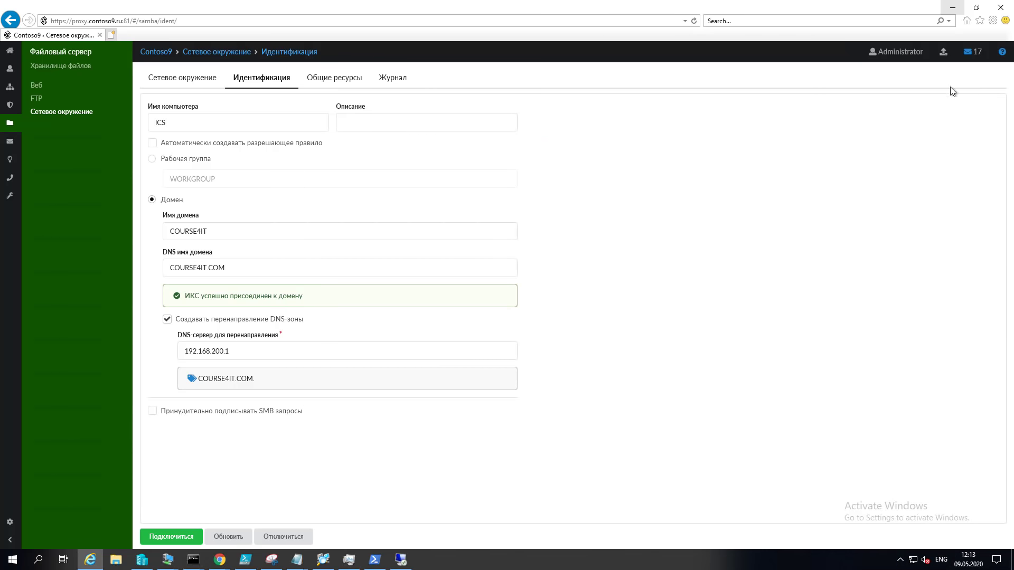
click(10, 69)
click(56, 73)
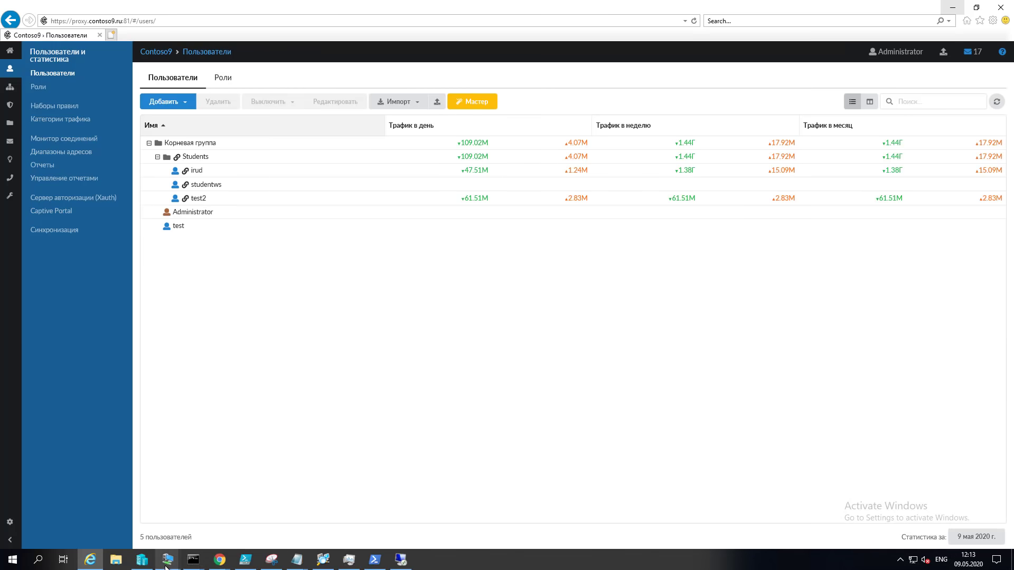
mouse_move(168, 560)
click(399, 505)
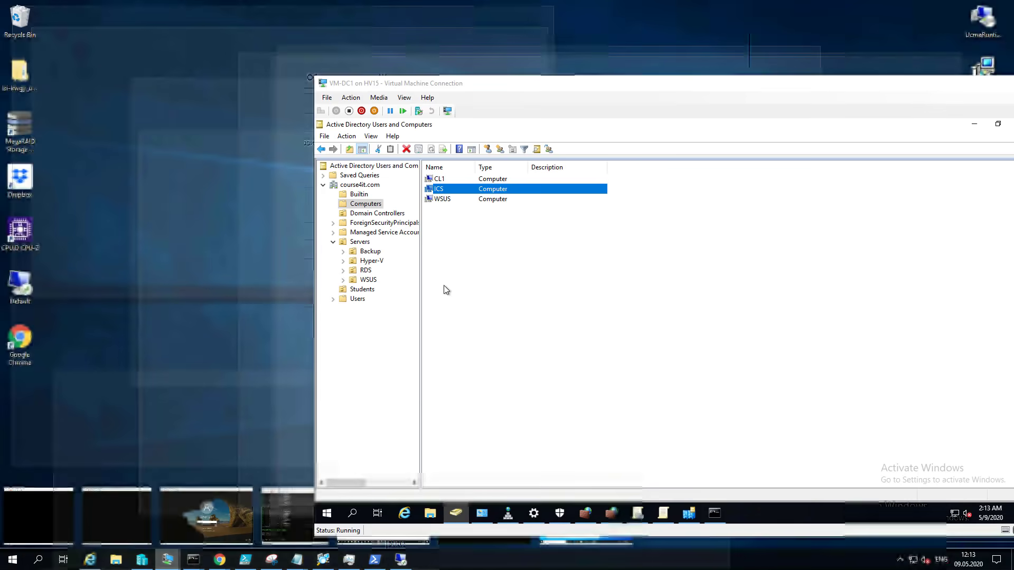
click(362, 290)
right_click(464, 252)
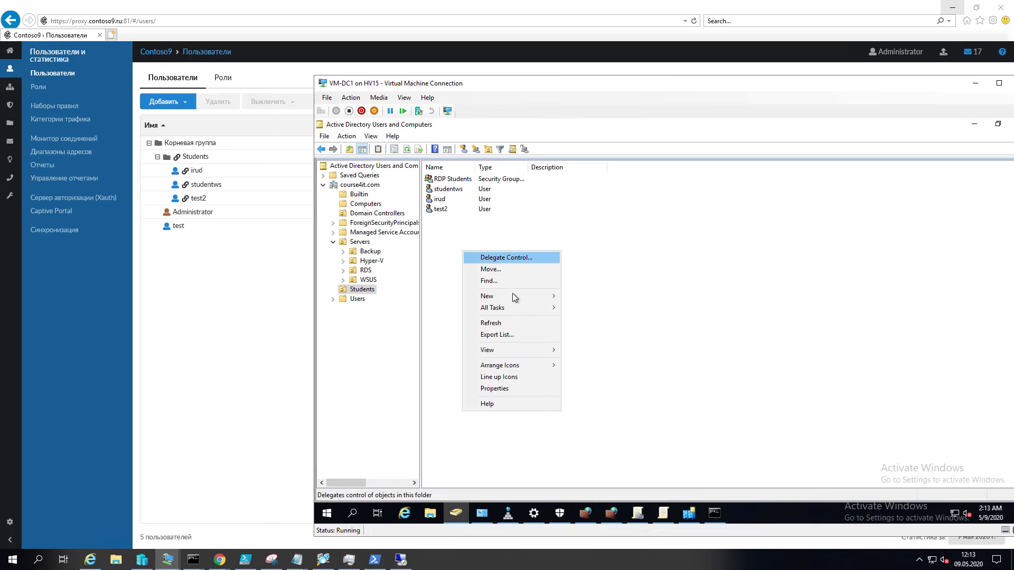
mouse_move(511, 295)
click(609, 401)
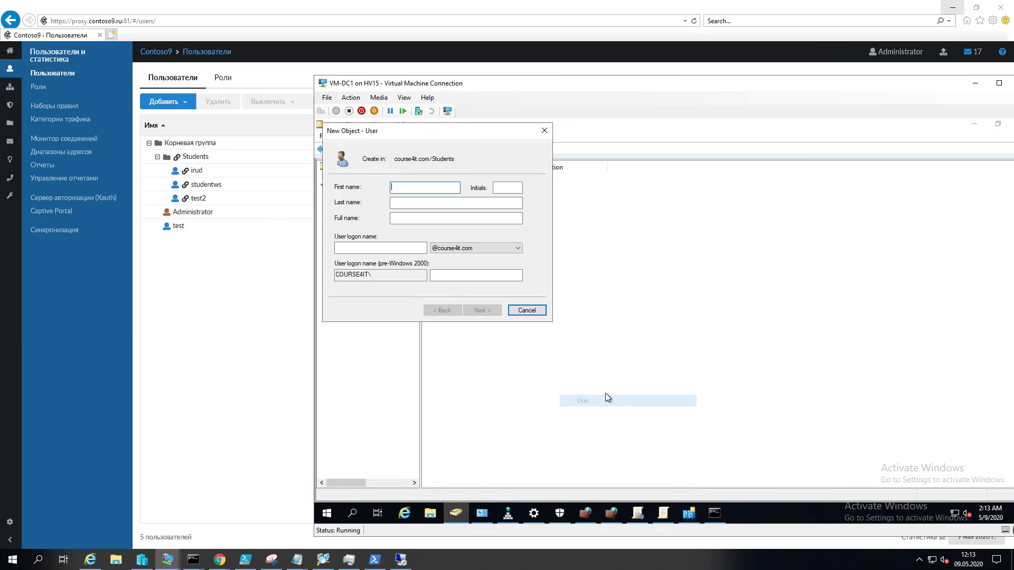
text(test)
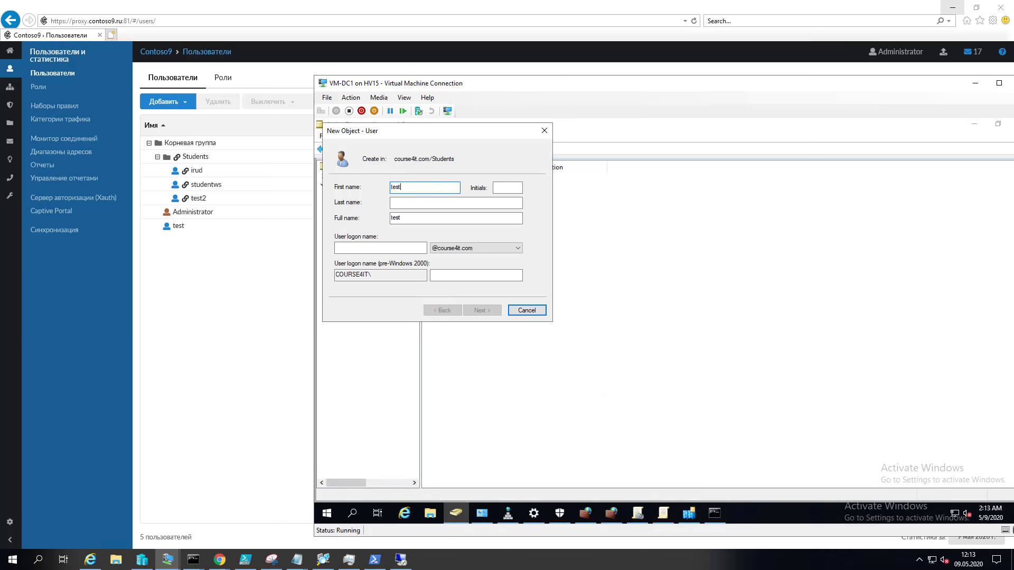
click(403, 247)
text(tes)
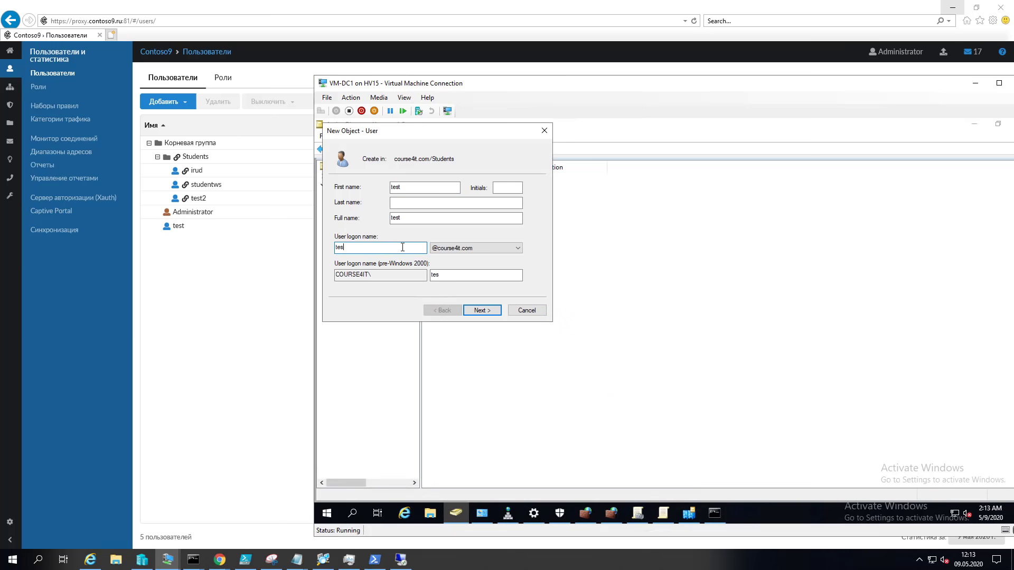
text(3)
click(403, 246)
text(3)
click(477, 249)
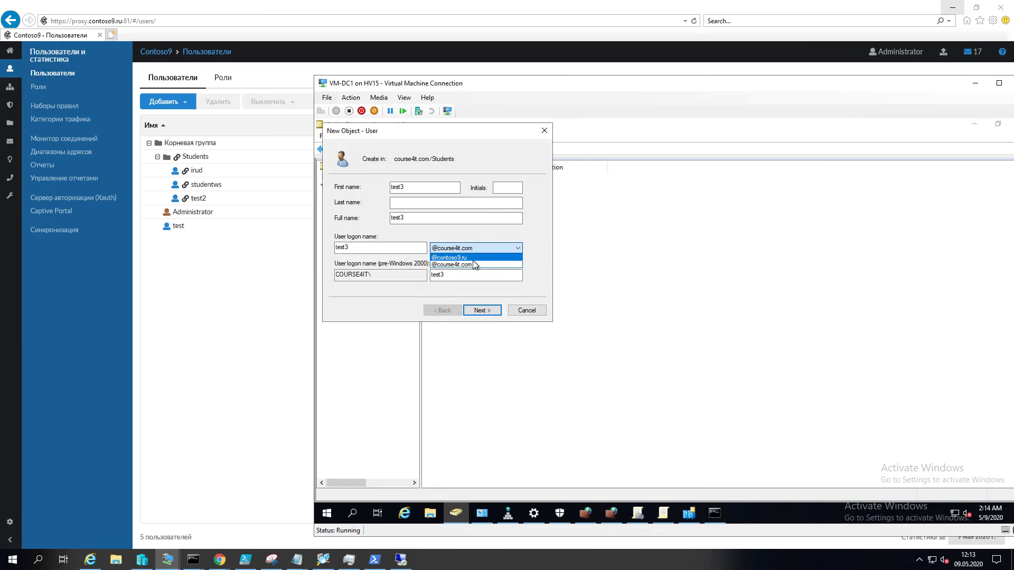
click(473, 264)
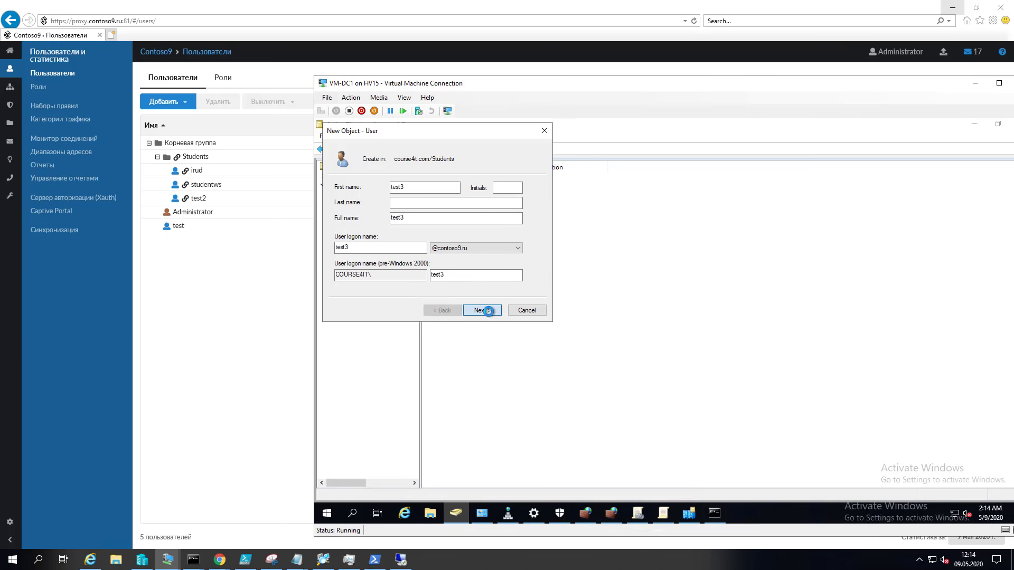
Step: Give test3 a password without forced change at next logon and finish creating the account
click(482, 310)
click(389, 222)
click(440, 189)
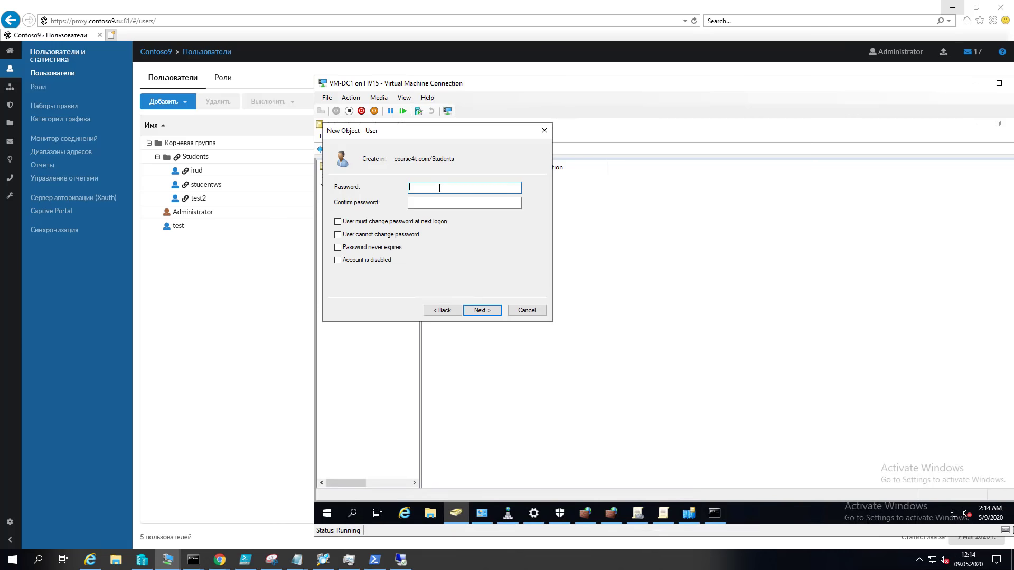
text(••••••••)
key(Tab)
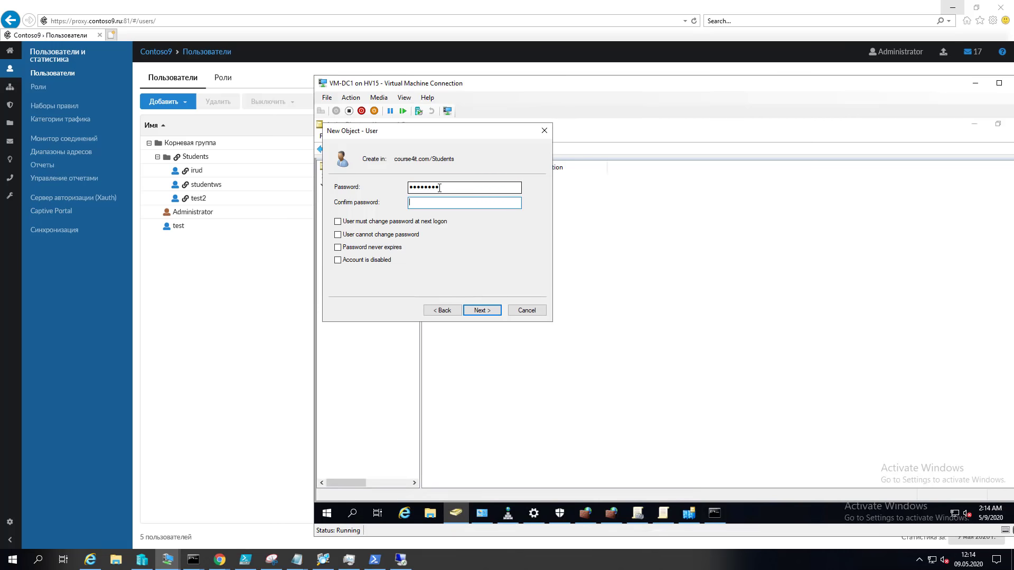
text(••••••••)
key(Return)
key(Return)
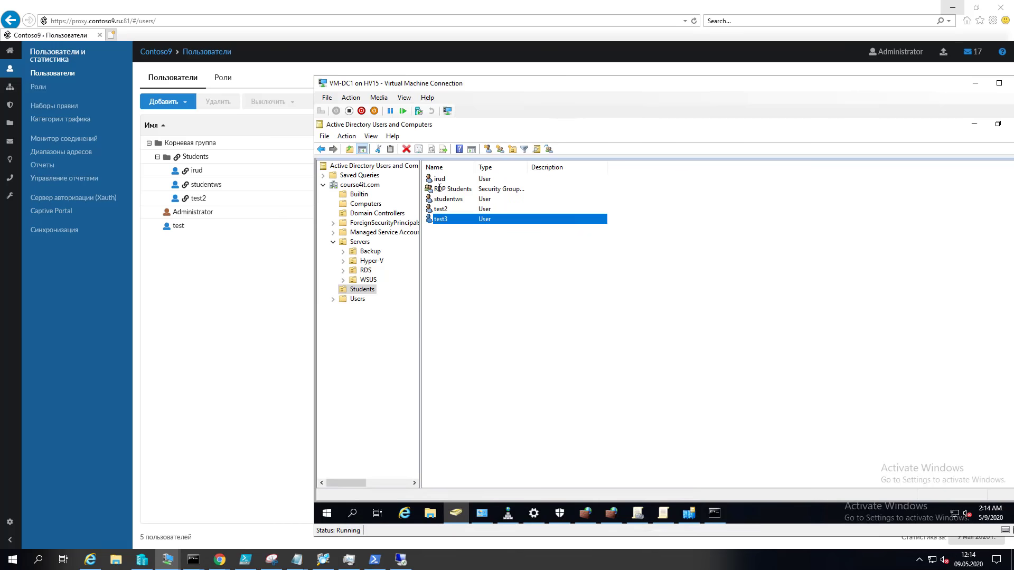
click(303, 235)
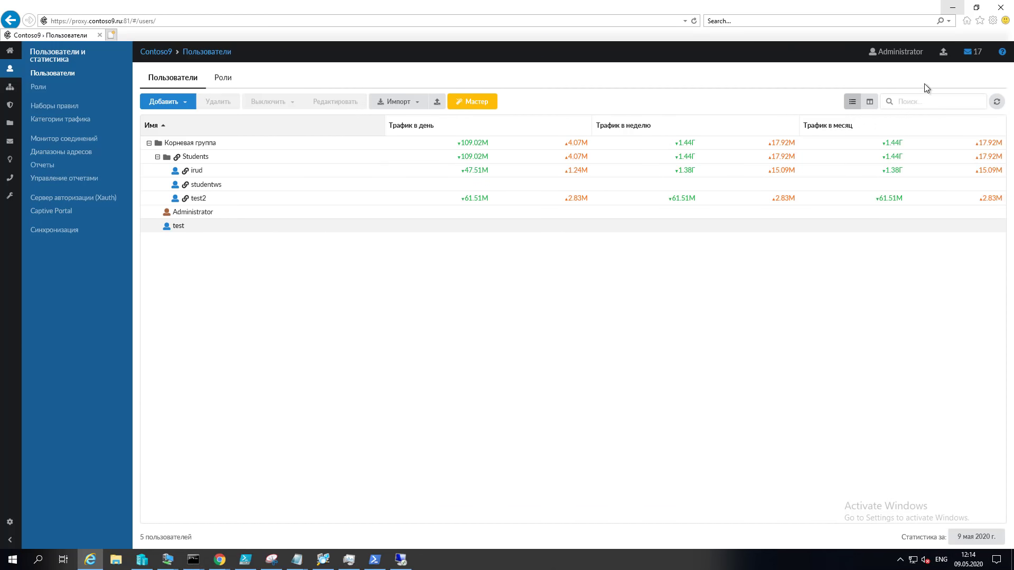
Step: Refresh the ИКС users list until test3 shows under Students with irud, studentws and test2
click(997, 101)
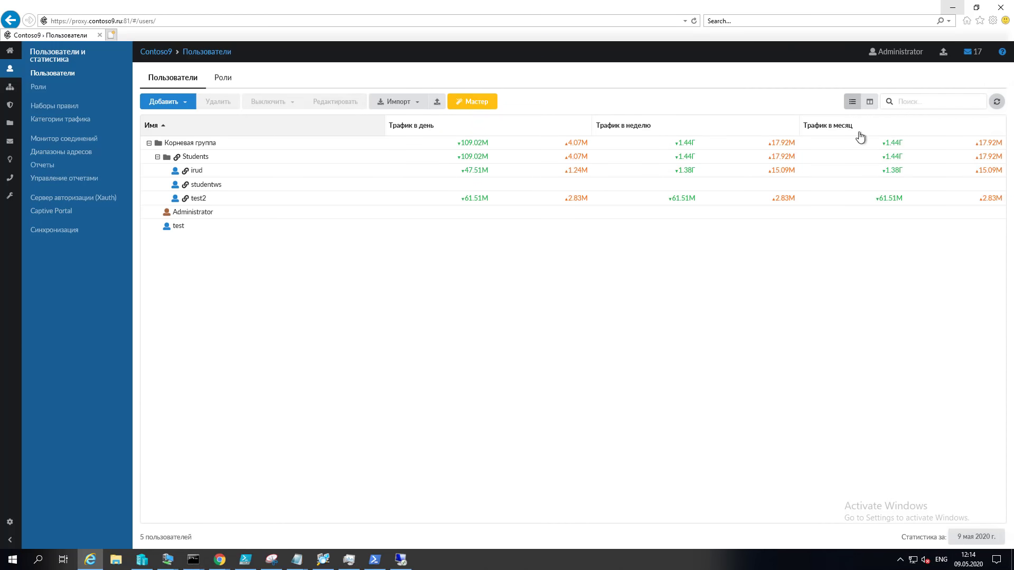
click(997, 102)
click(998, 104)
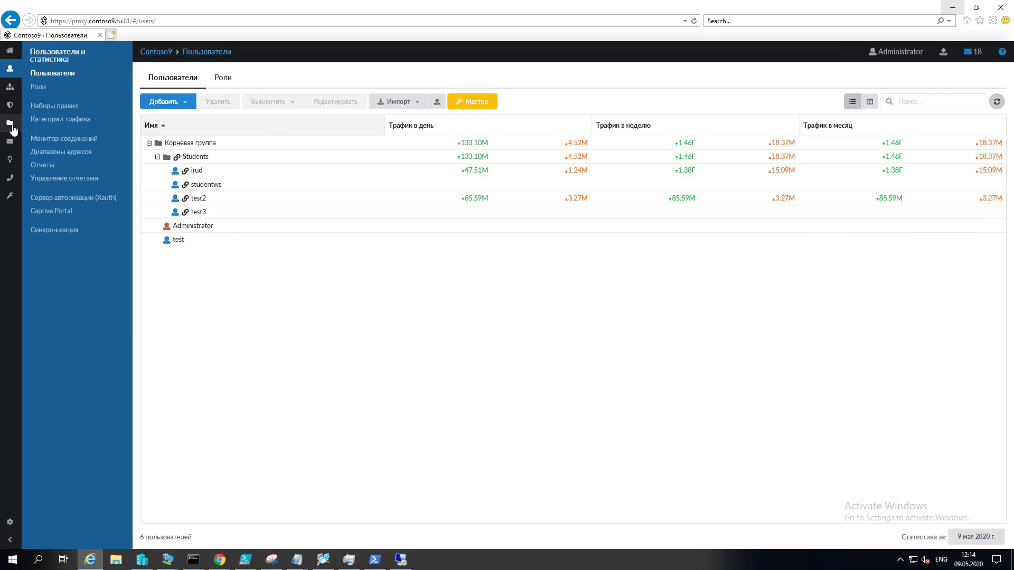
click(9, 196)
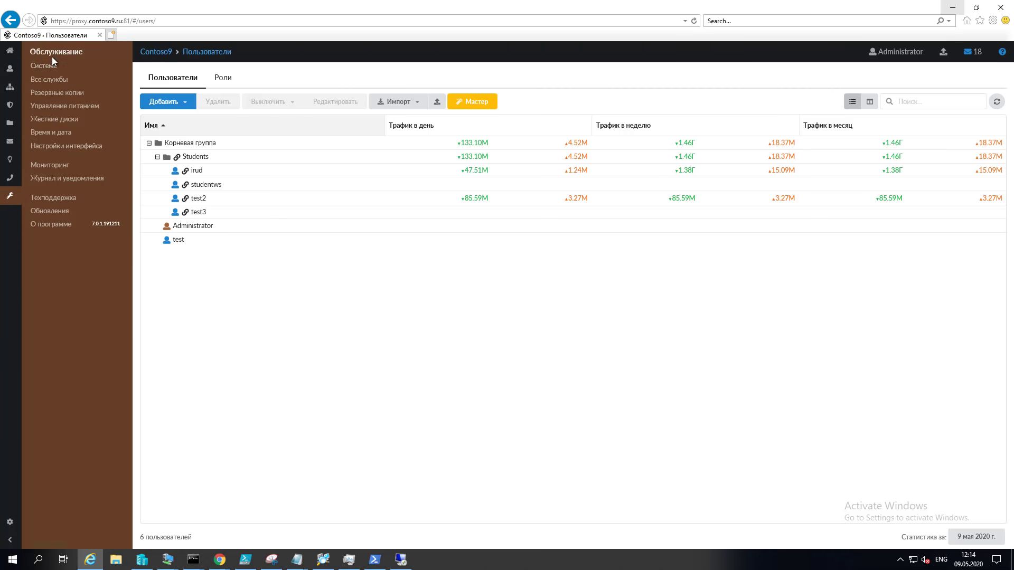
click(10, 76)
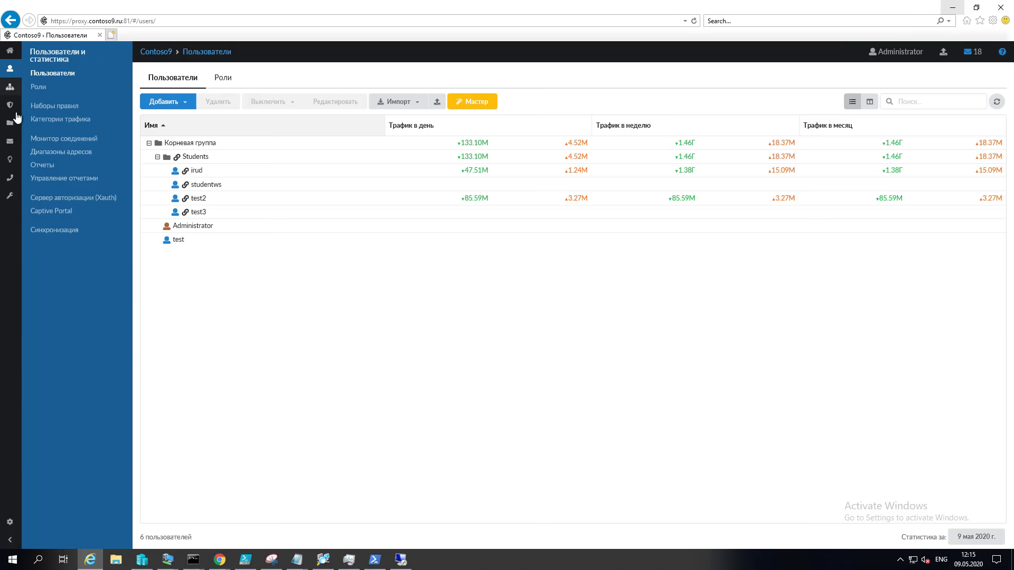
Step: Confirm on the Network Neighbourhood Identification tab that ИКС is joined to the COURSE4IT domain
click(12, 123)
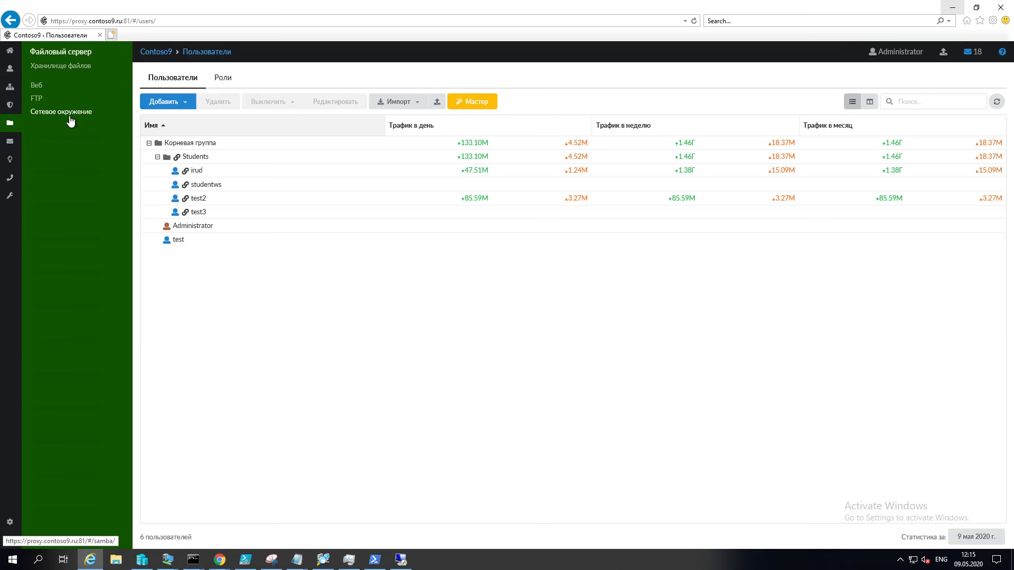
click(70, 121)
click(279, 79)
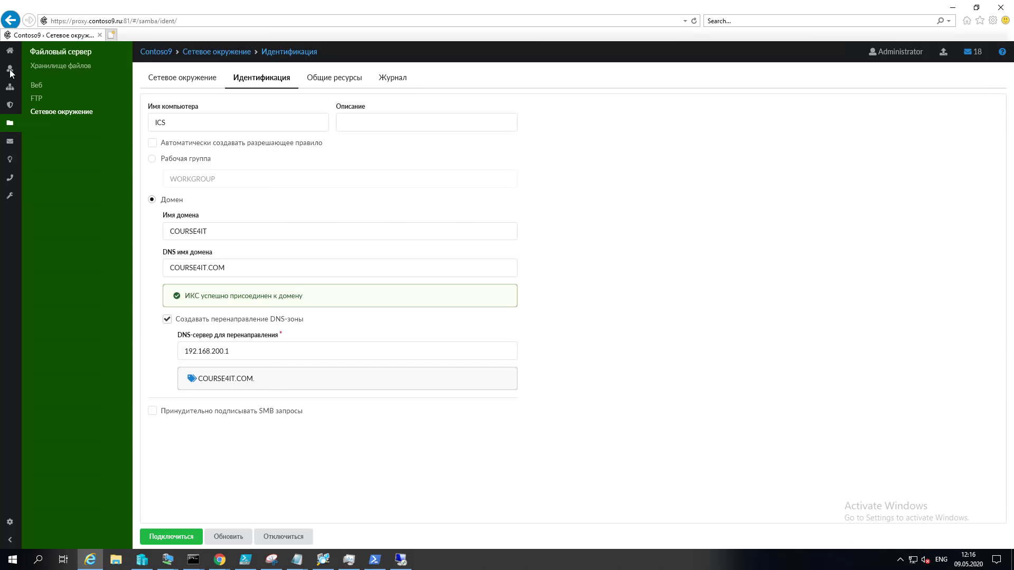
Step: Return to the ИКС Users list and open the test3 user entry
mouse_move(10, 71)
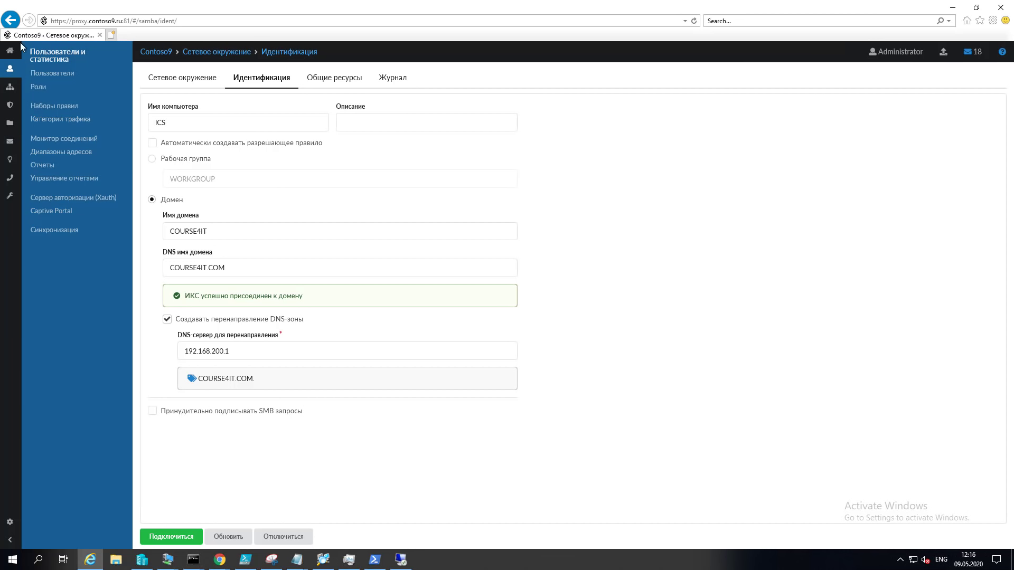
click(46, 74)
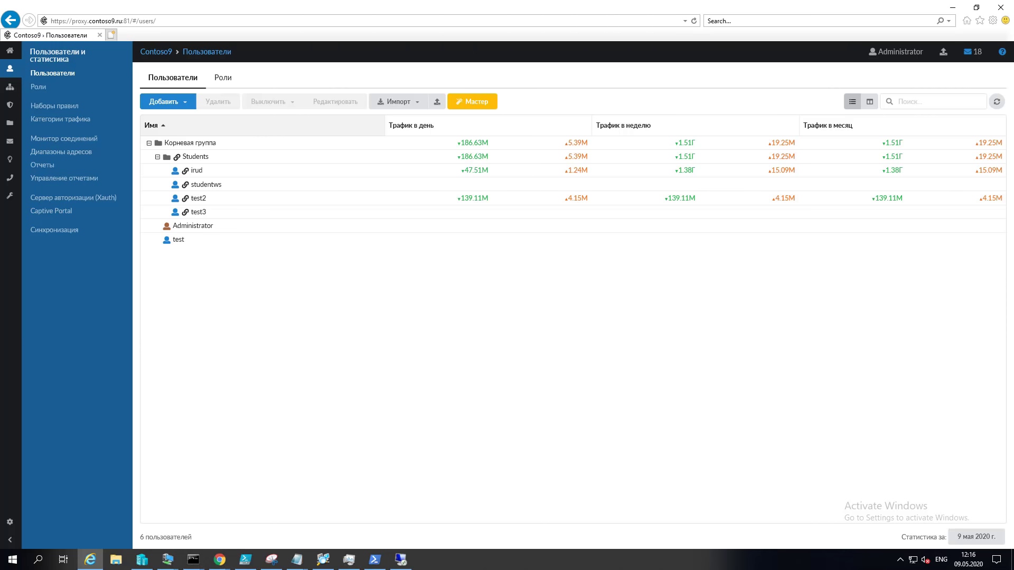
double_click(303, 213)
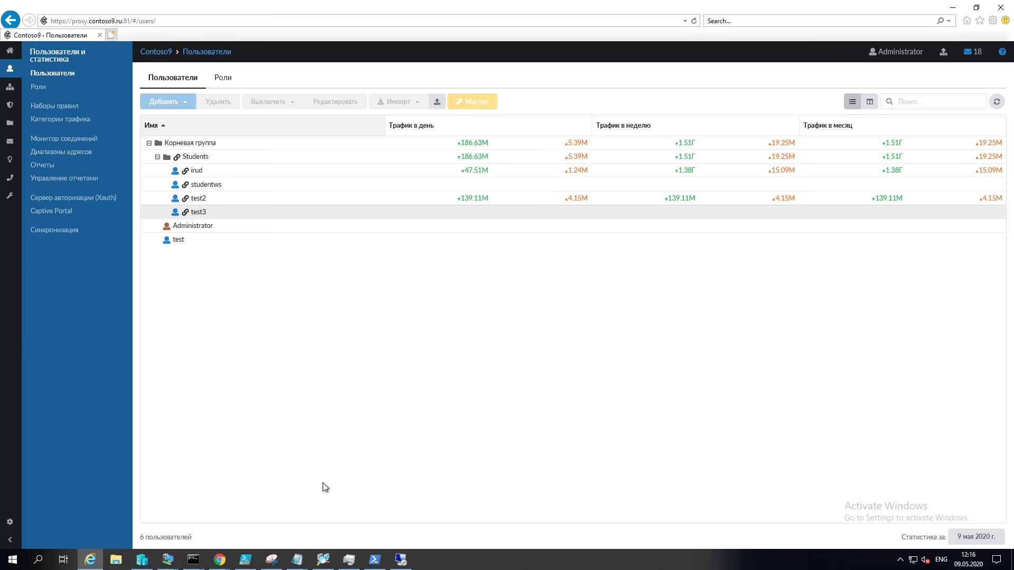
click(168, 560)
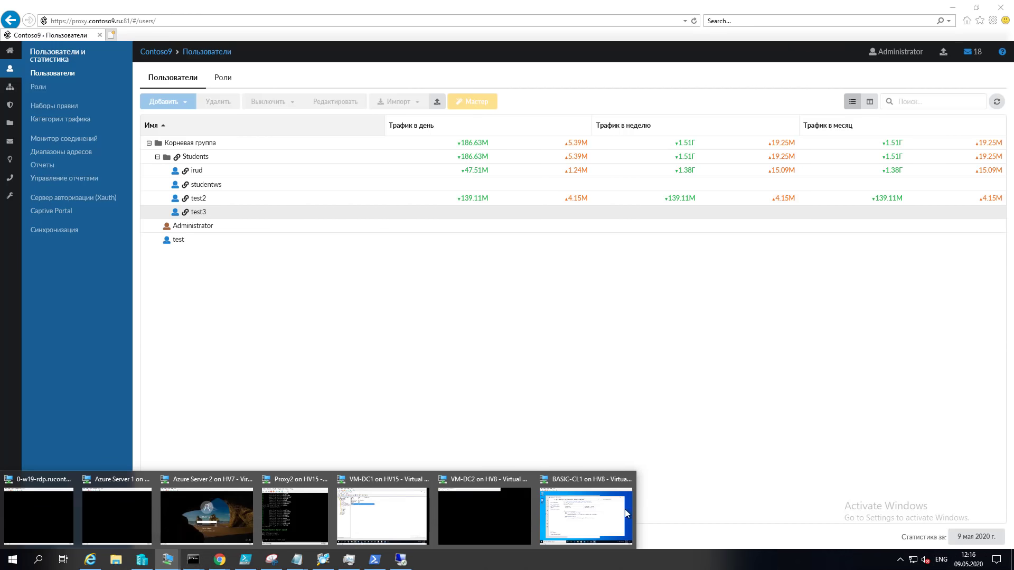
Step: Sign the current user out of the BASIC-CL1 virtual machine
click(609, 506)
click(252, 491)
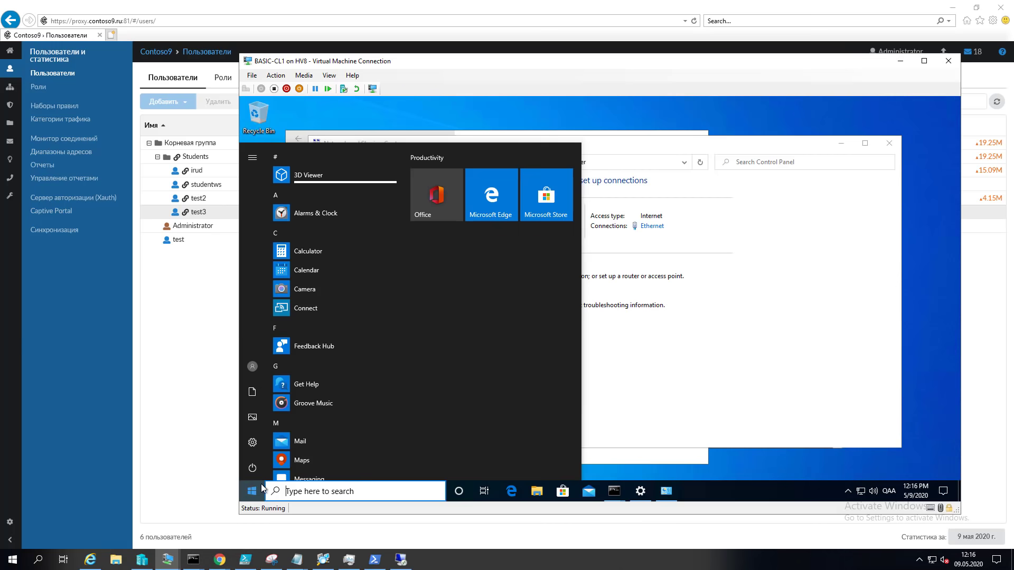
click(250, 368)
click(296, 351)
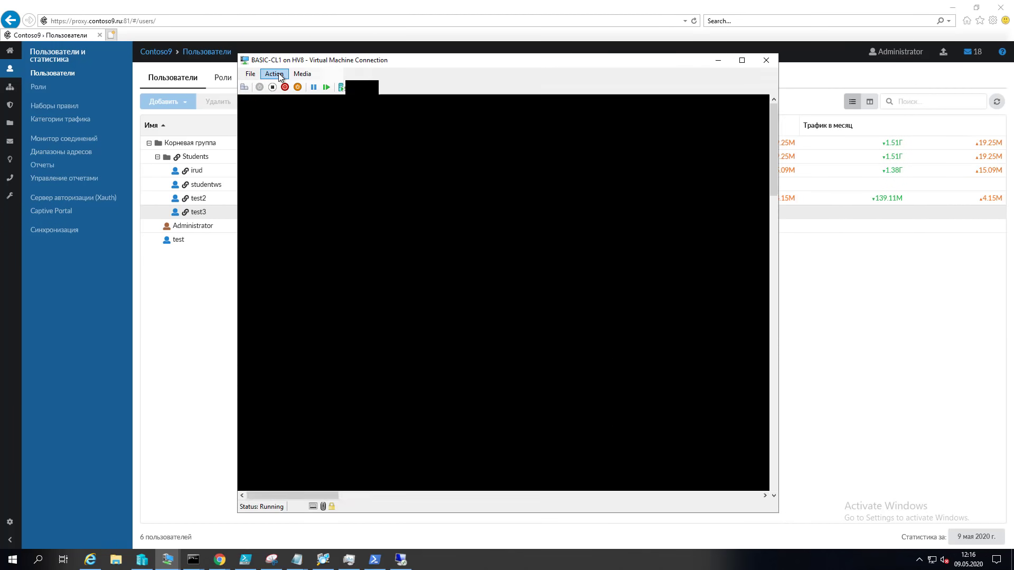
Step: Send Ctrl+Alt+Delete and sign in to BASIC-CL1 as Other user test3 with its password
click(279, 75)
click(296, 100)
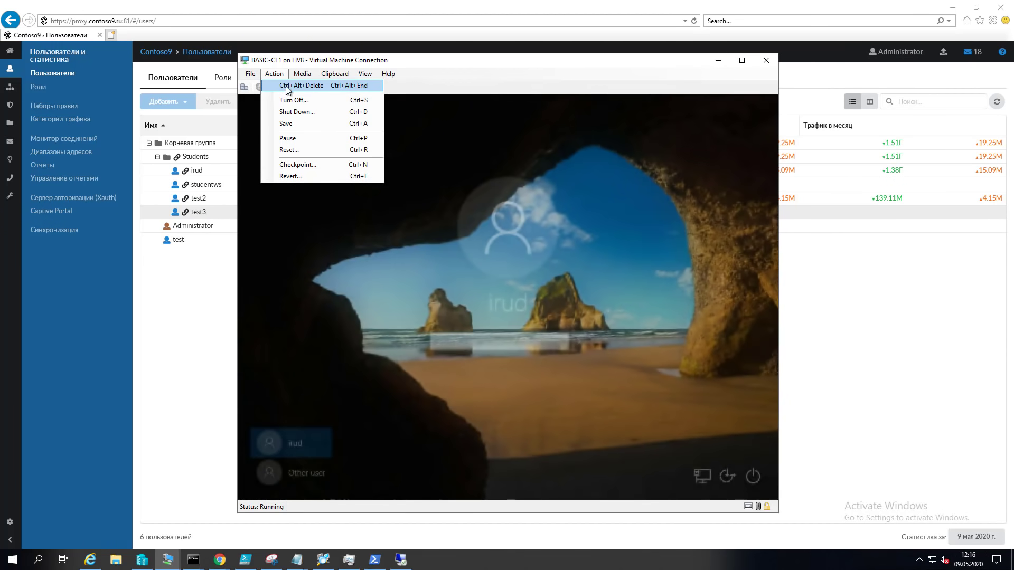
click(319, 471)
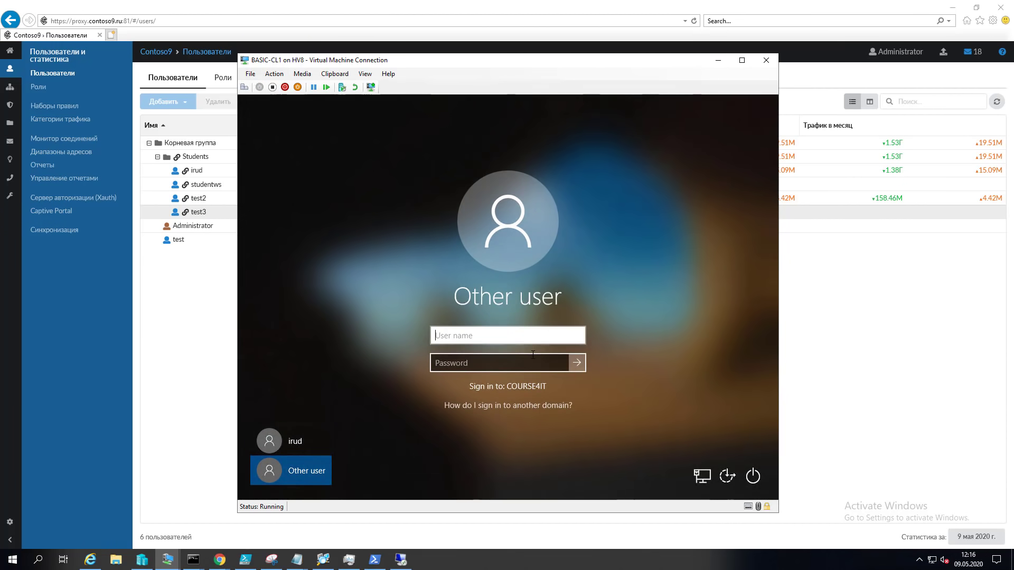
text(test3)
key(Tab)
text(Pa$$w0rd)
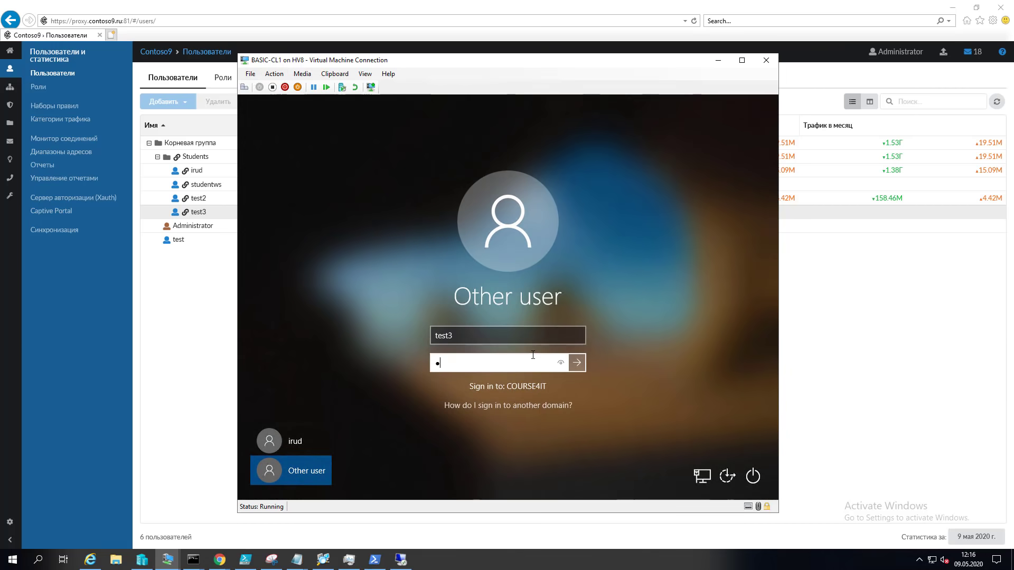
key(Return)
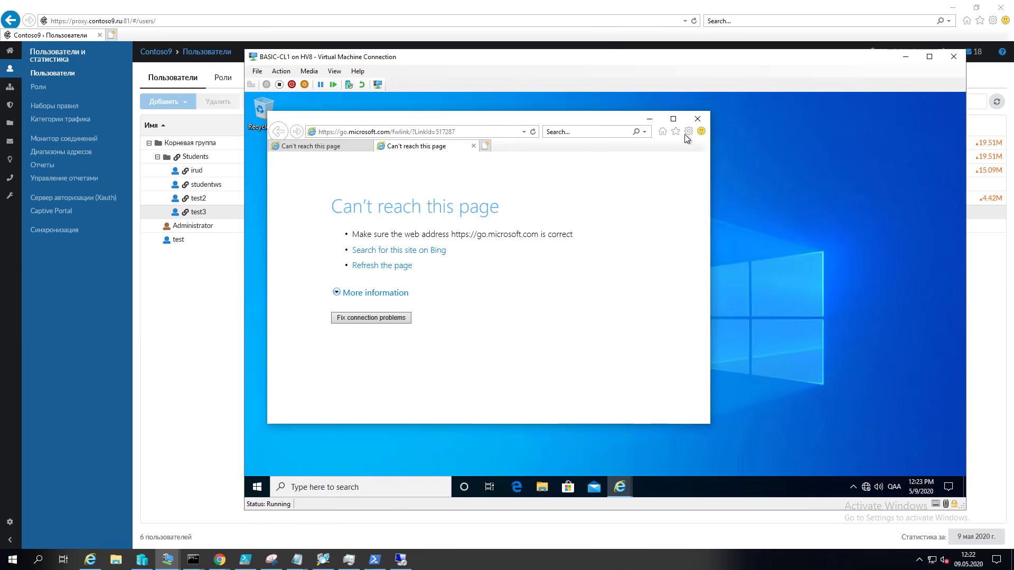
Step: Enable a LAN proxy server in Internet Explorer with address proxy.contoso9.ru
click(689, 132)
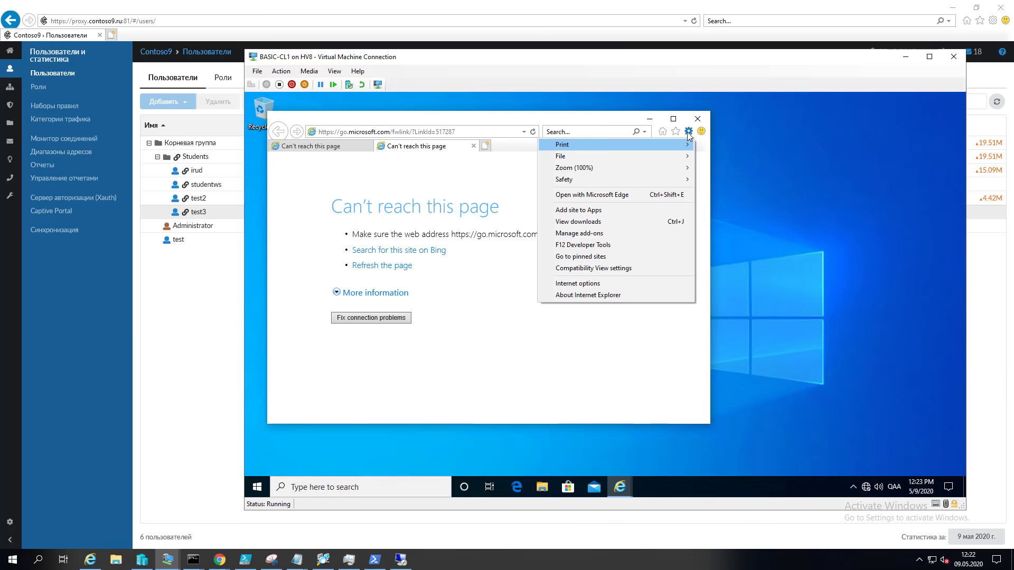
click(587, 285)
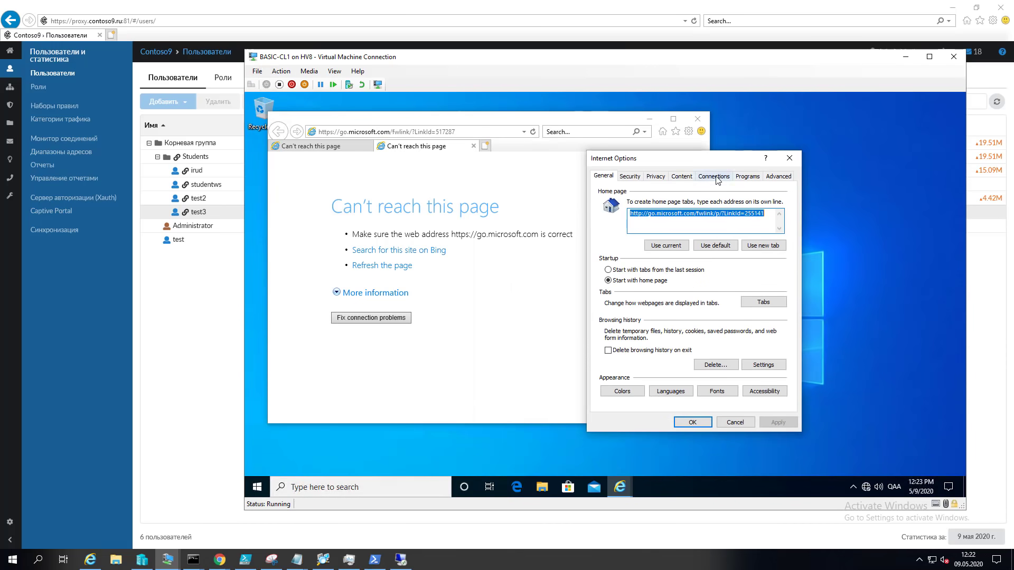
click(714, 176)
click(761, 364)
click(605, 277)
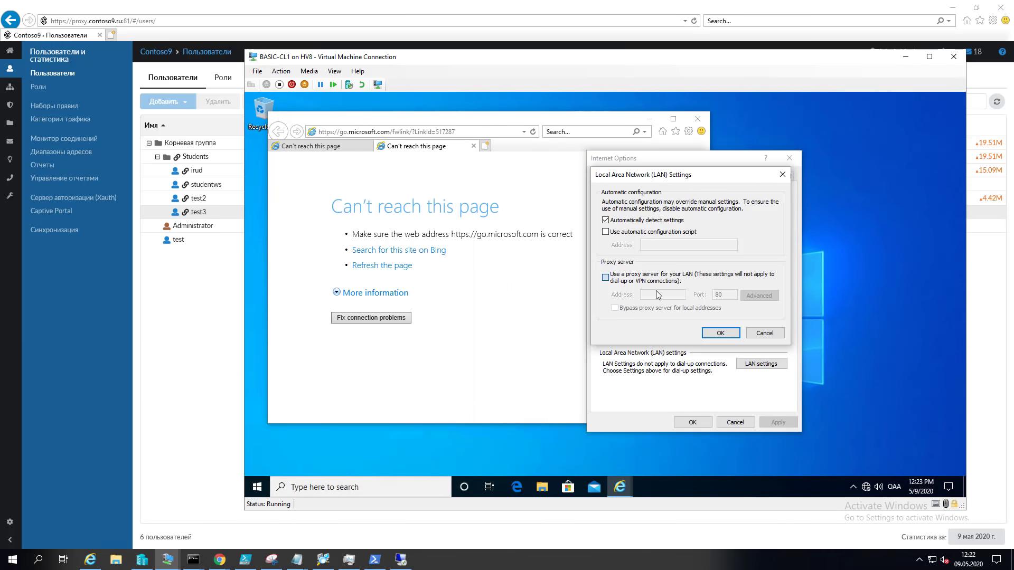
click(660, 295)
text(proxy.contoso9.ru)
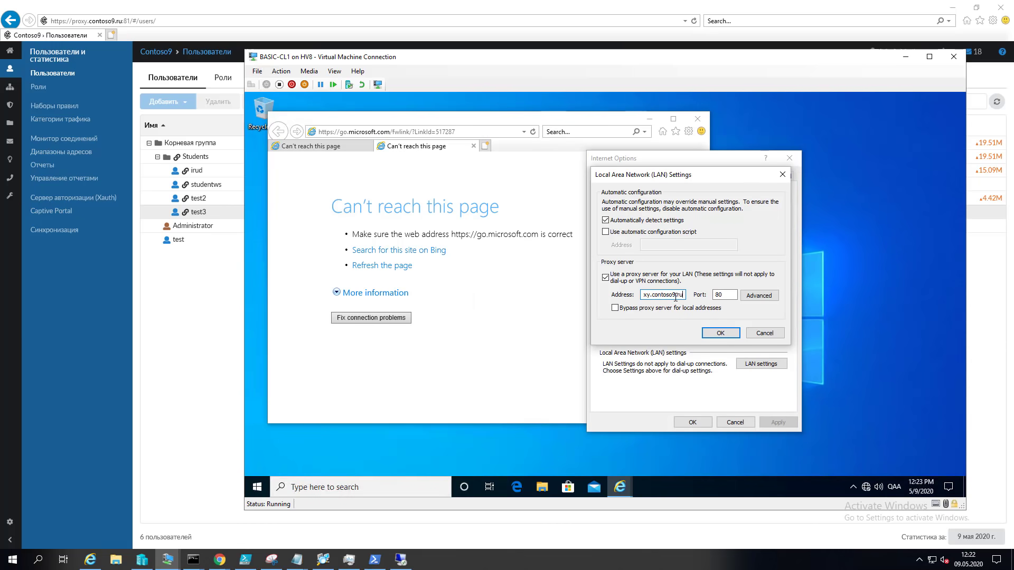
key(Tab)
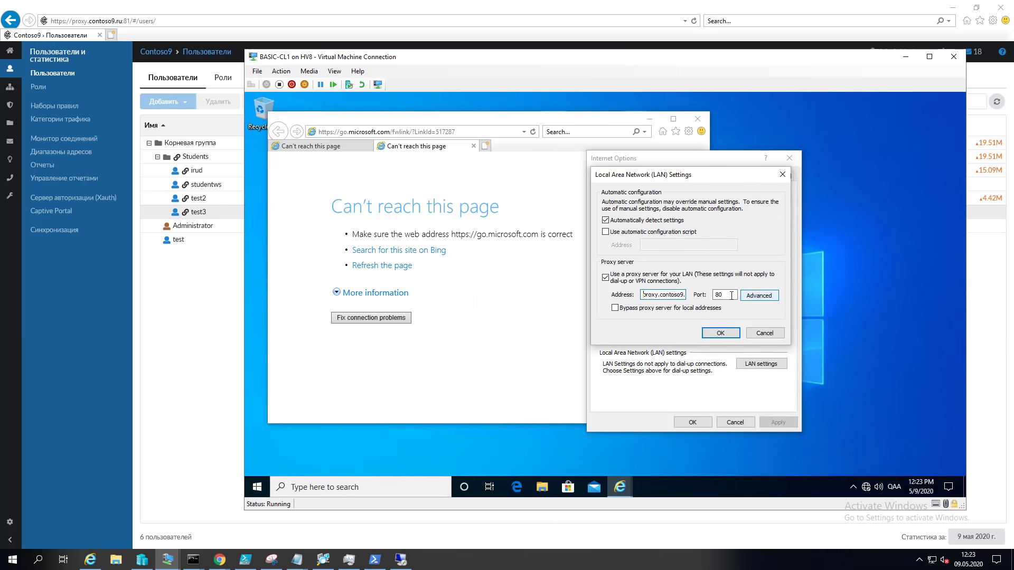
Step: Change the proxy port from 80 to 3128, confirm the dialogs, and maximize the browser
double_click(731, 296)
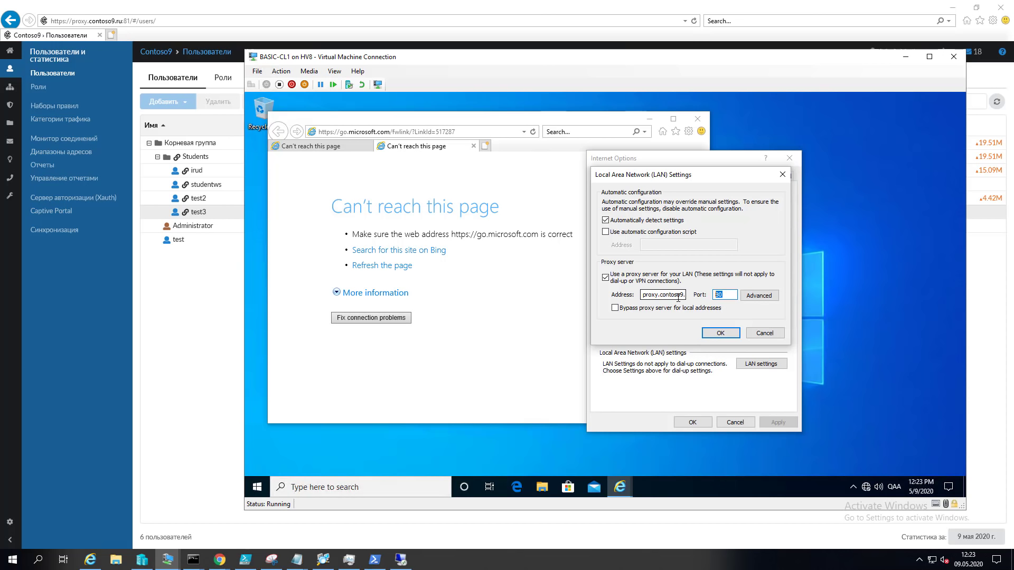
text(80)
key(ctrl+a)
text(3128)
click(720, 333)
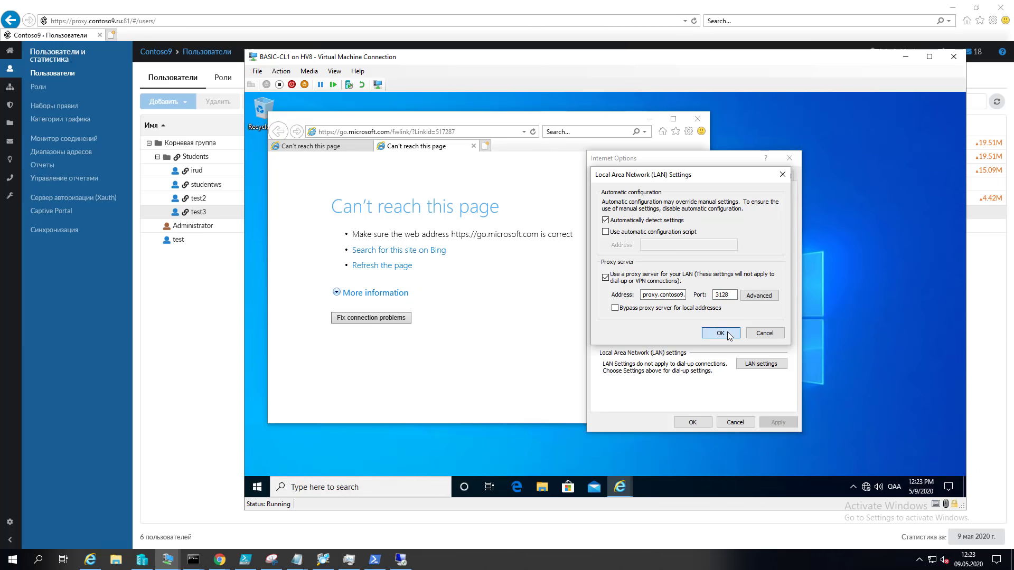
click(692, 422)
click(673, 120)
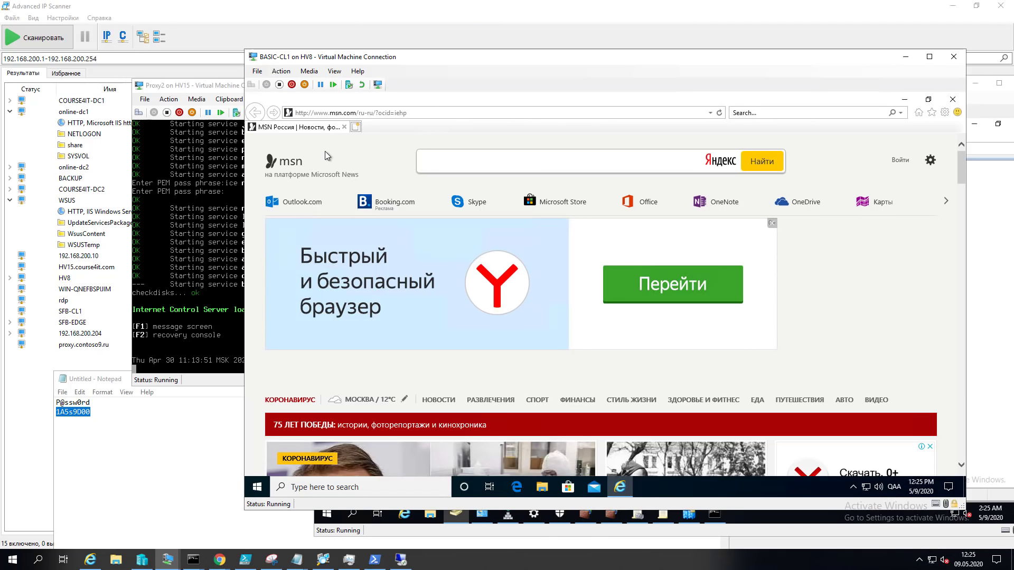
Step: Browse to lenta.ru through the proxy and open the UFC news article
click(376, 115)
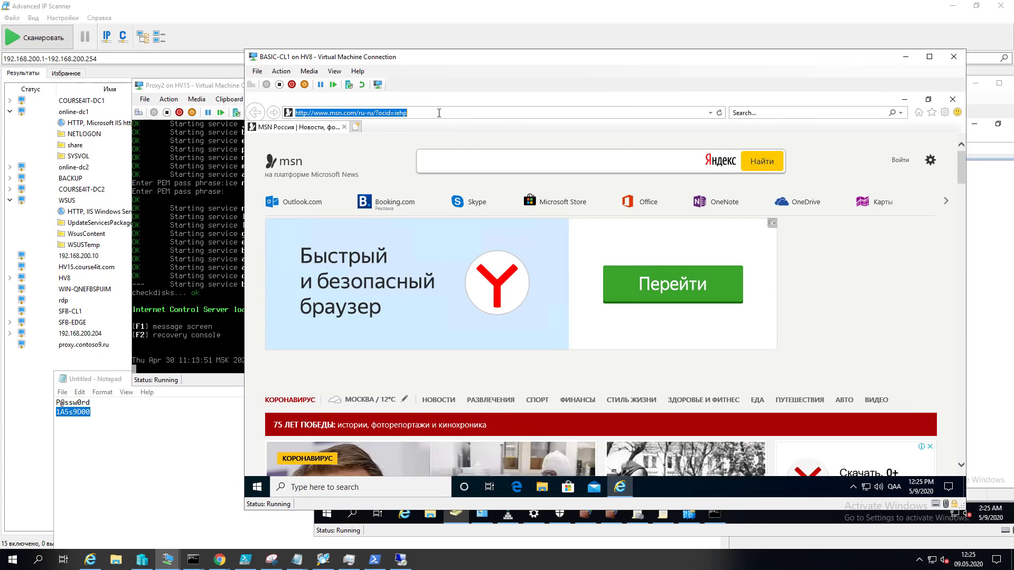
text(le)
key(Return)
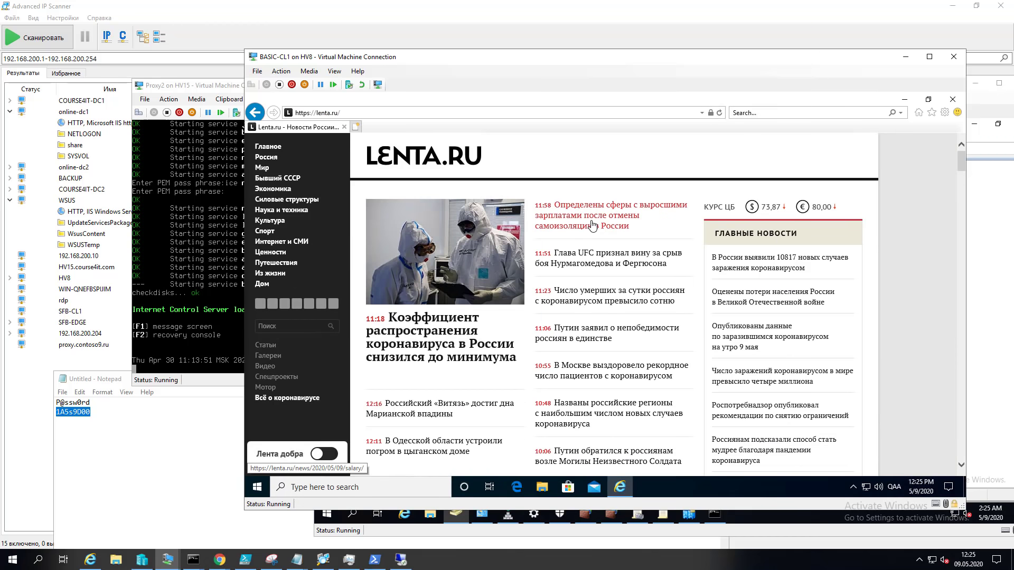
click(617, 267)
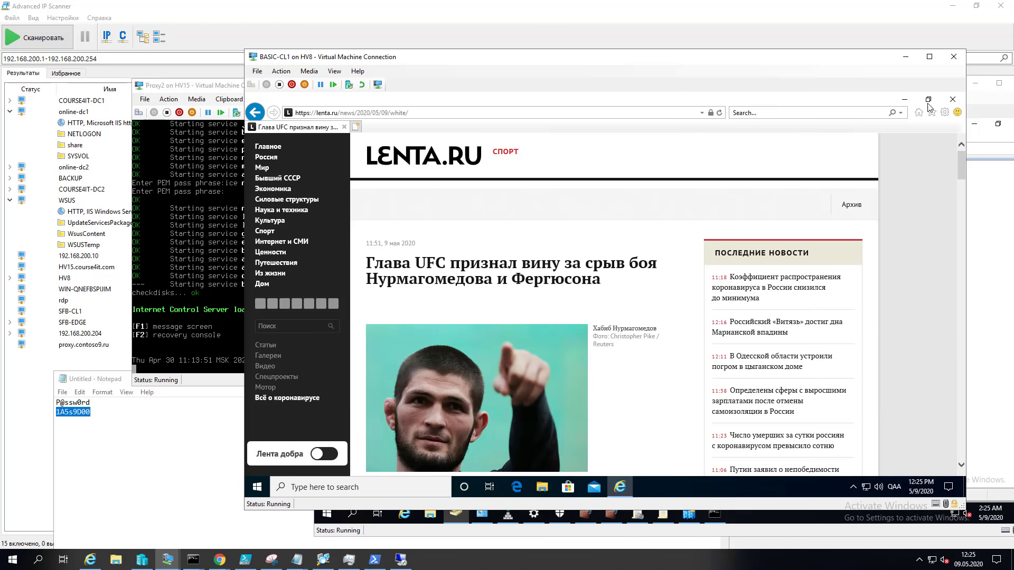
Step: Bring up Internet Explorer's LAN settings showing the proxy on port 3128, moved aside
click(945, 112)
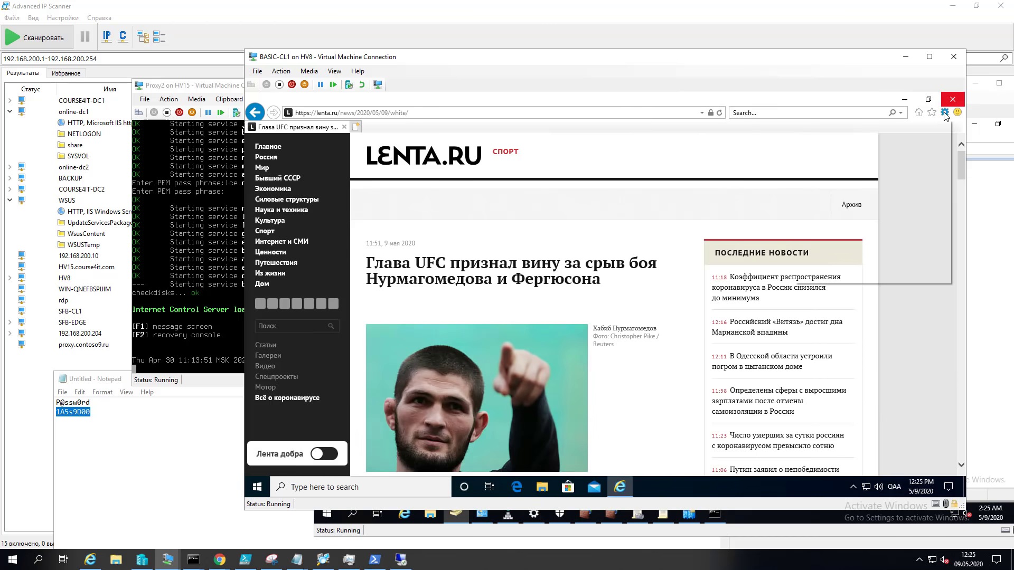
click(860, 264)
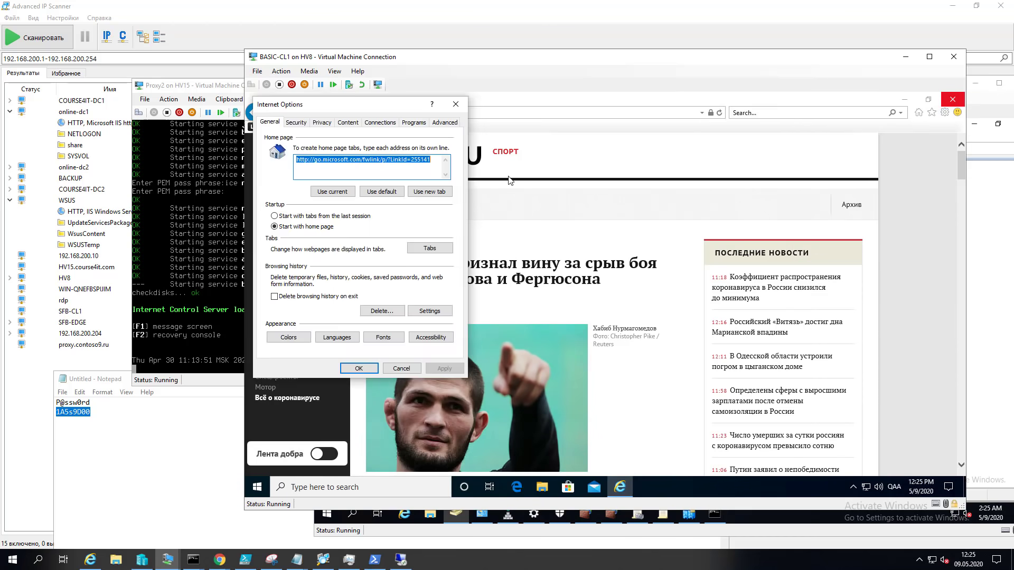
click(380, 122)
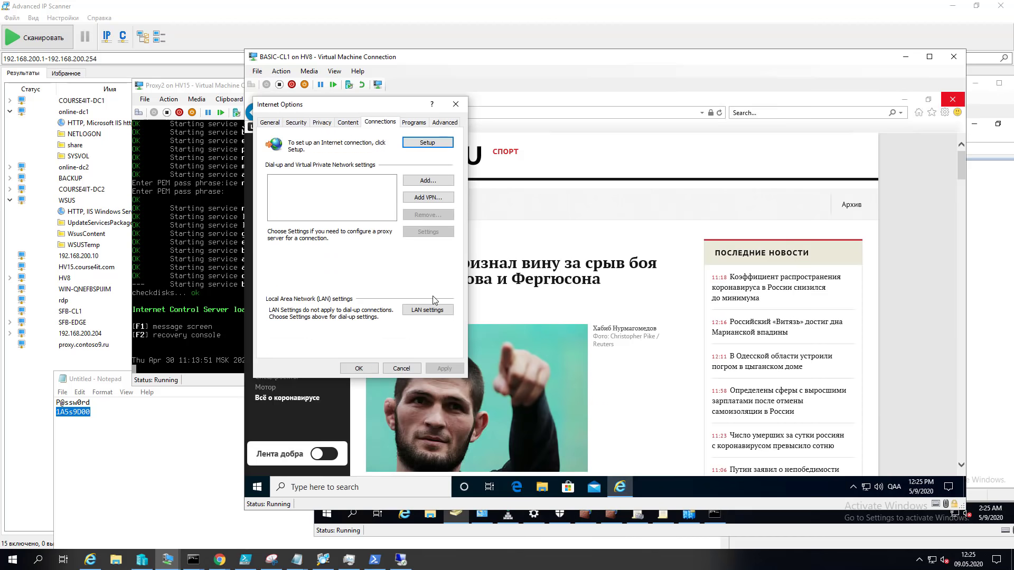
click(443, 316)
drag(393, 115, 622, 155)
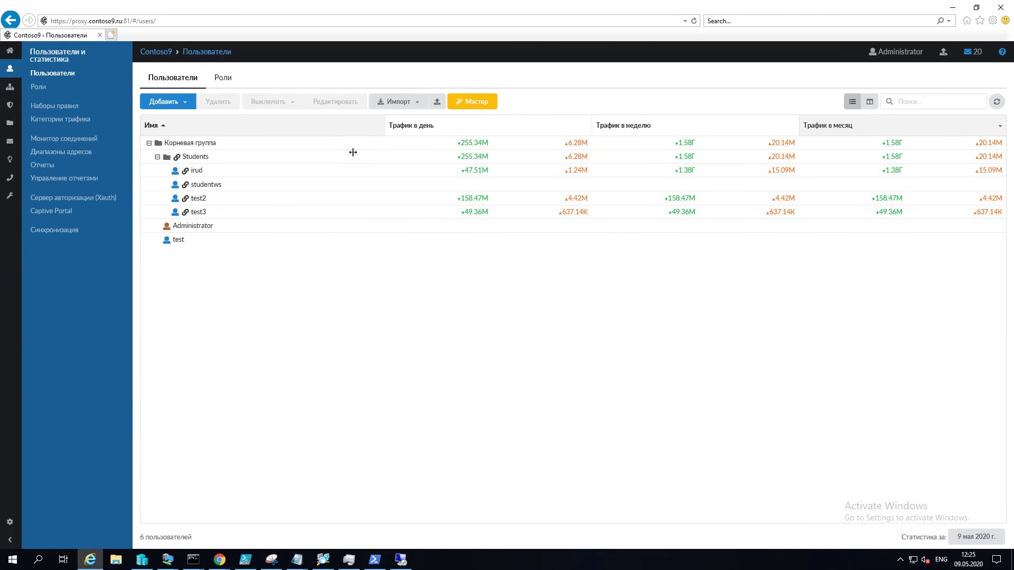
Step: Refresh the users traffic list and view test3's user activity and top 5 IP addresses and domains reports
click(997, 101)
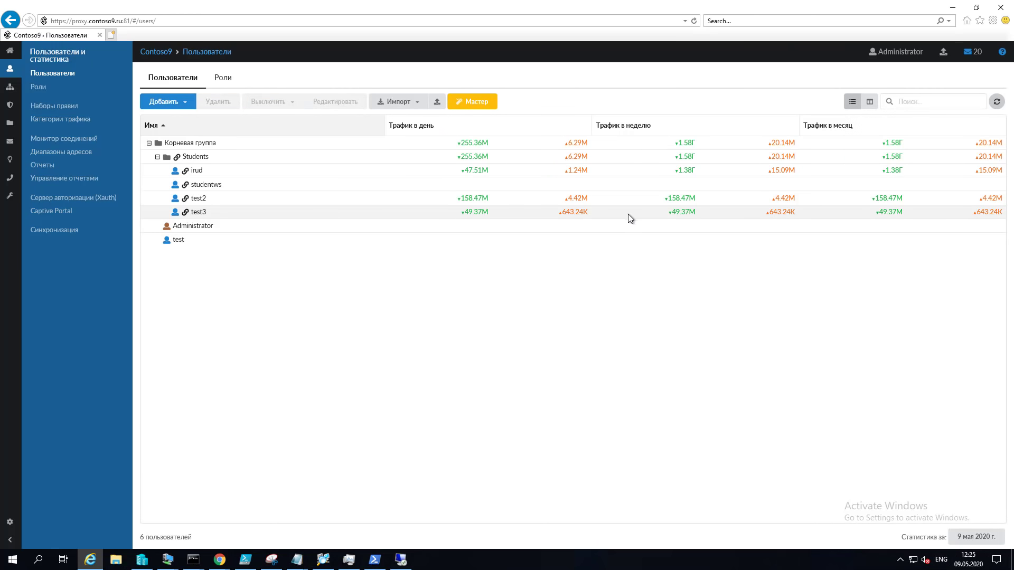
click(197, 213)
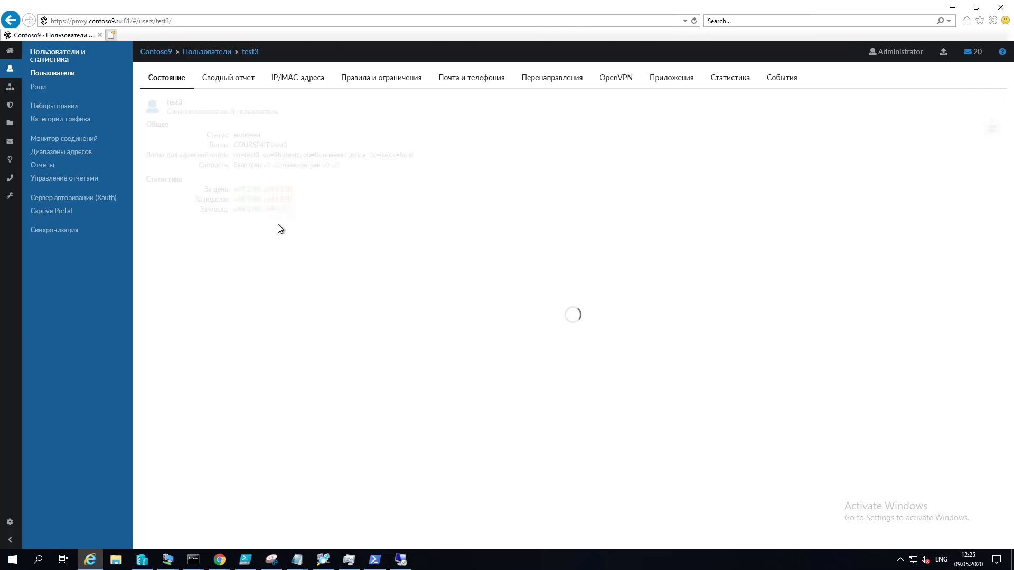
click(737, 79)
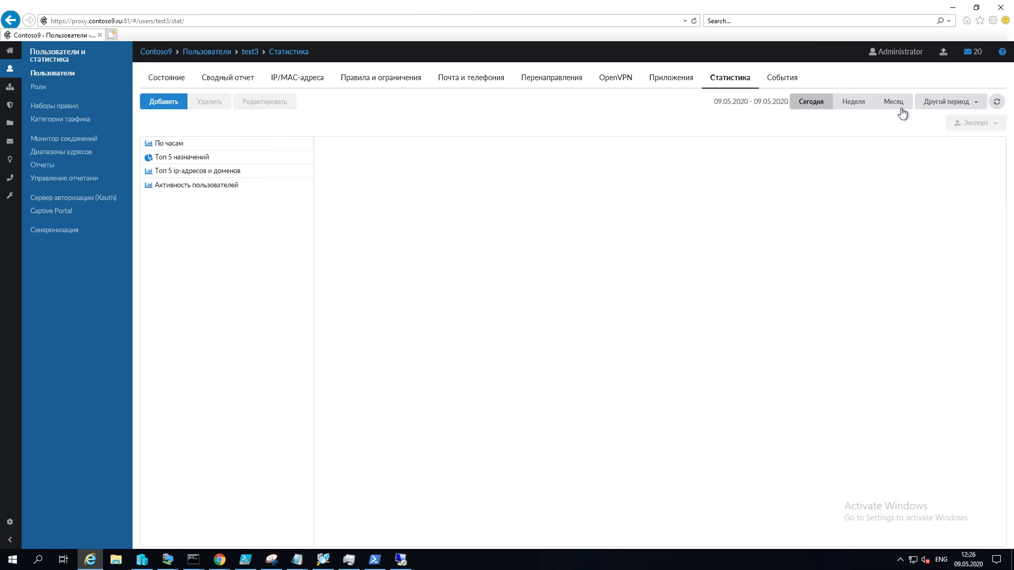
click(191, 185)
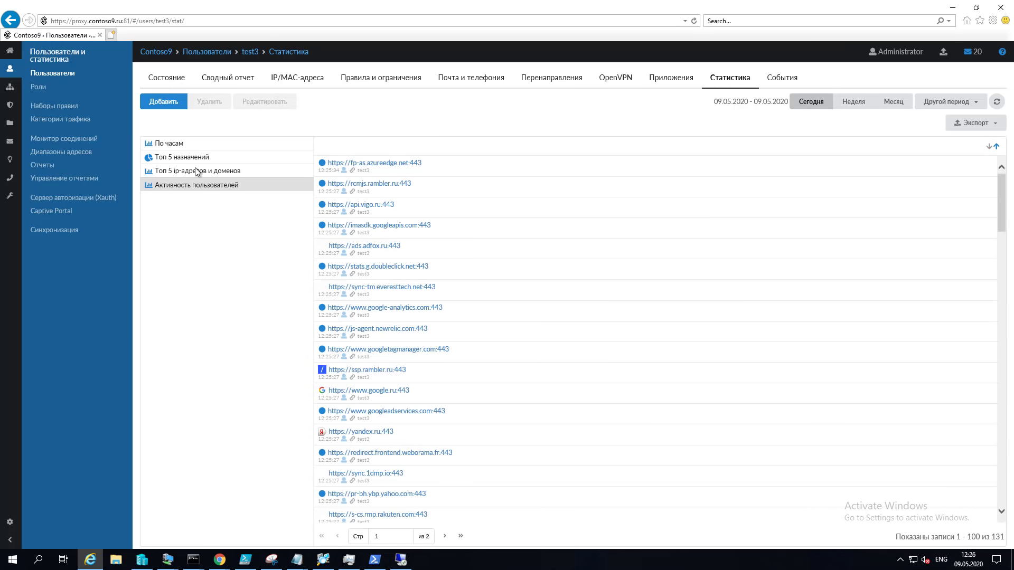
click(249, 174)
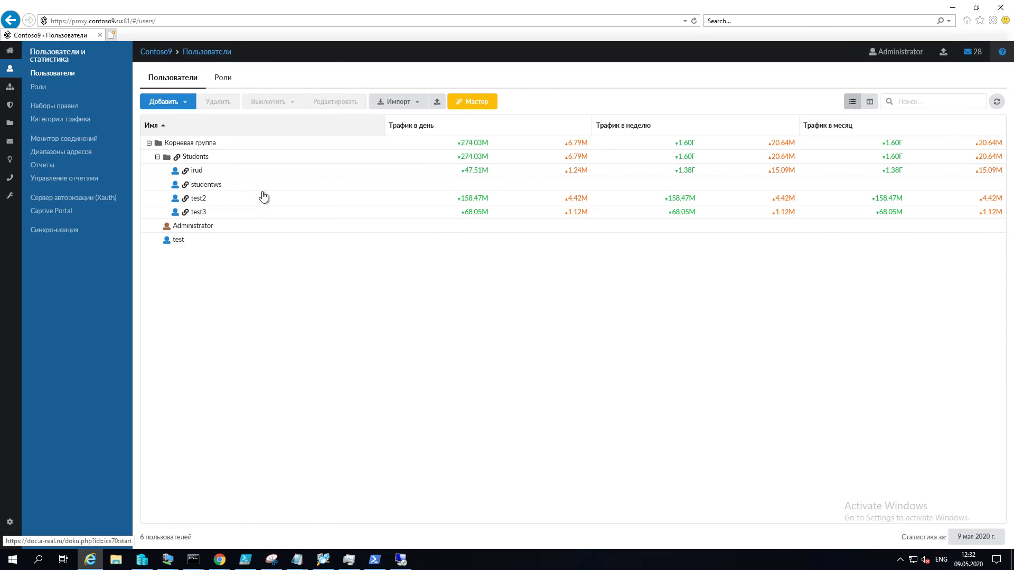
Step: Open the Students group's Правила и ограничения tab and expand the Добавить list of rule types
click(219, 157)
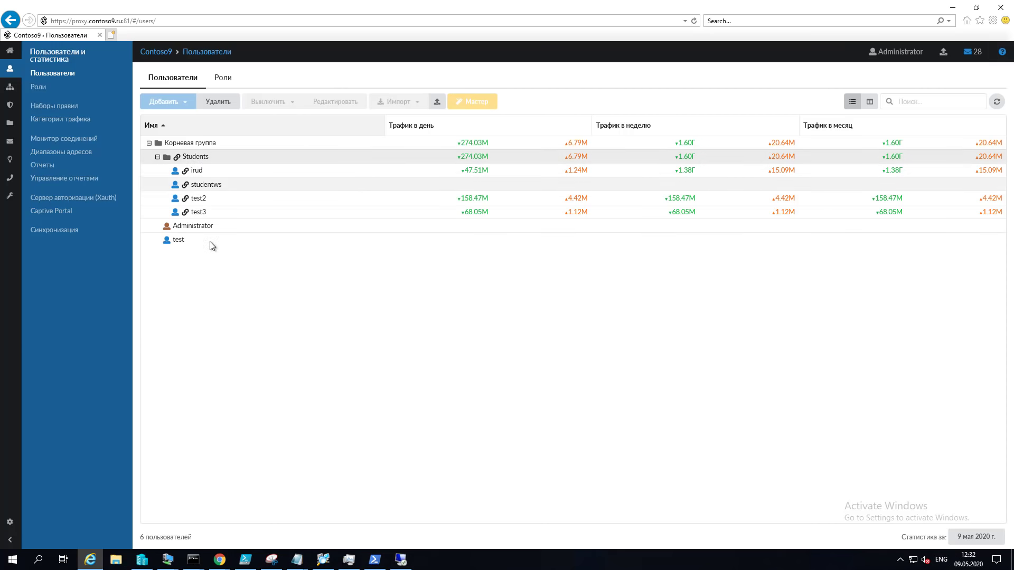
click(195, 156)
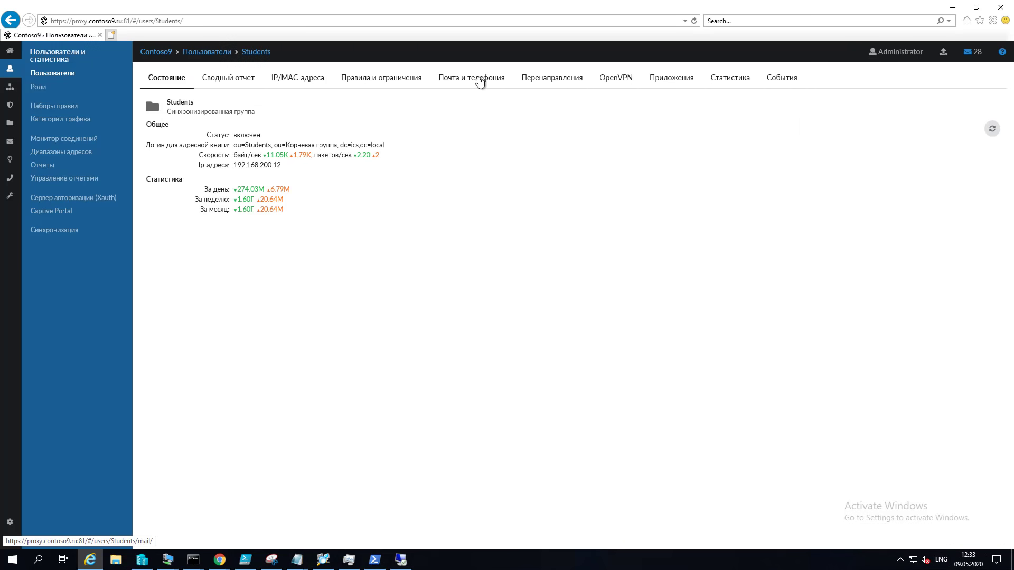
click(400, 84)
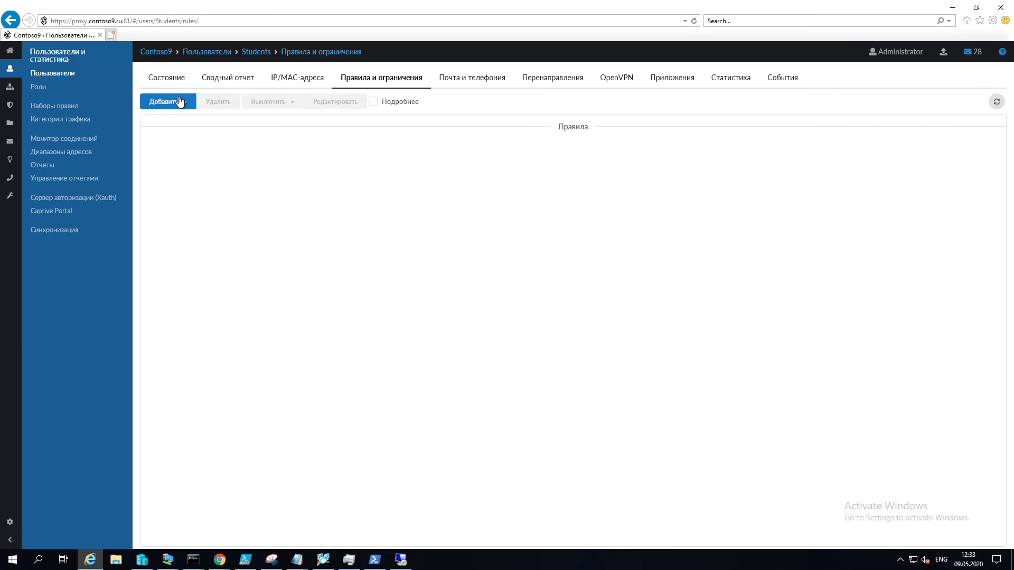
click(186, 105)
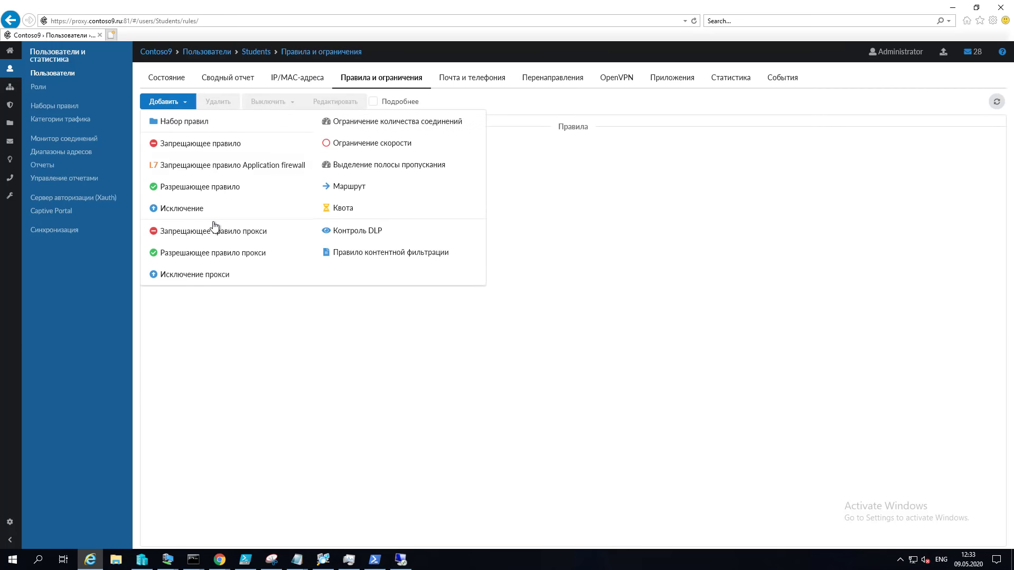
Step: Add a Запрещающее правило прокси for Students with destination URL lenta.ru, active at all times
click(283, 226)
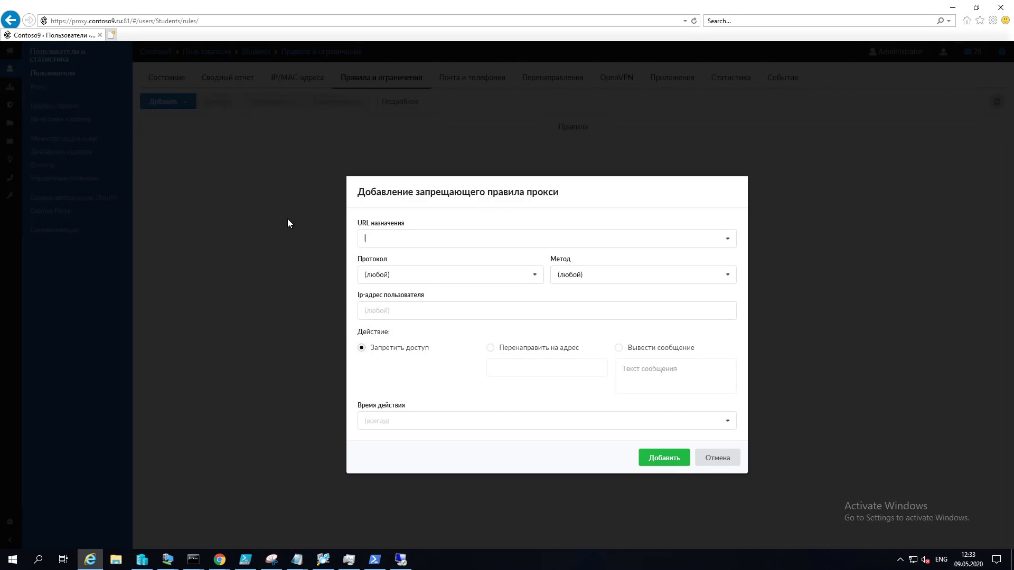
text(lenta.ru)
key(Return)
click(730, 423)
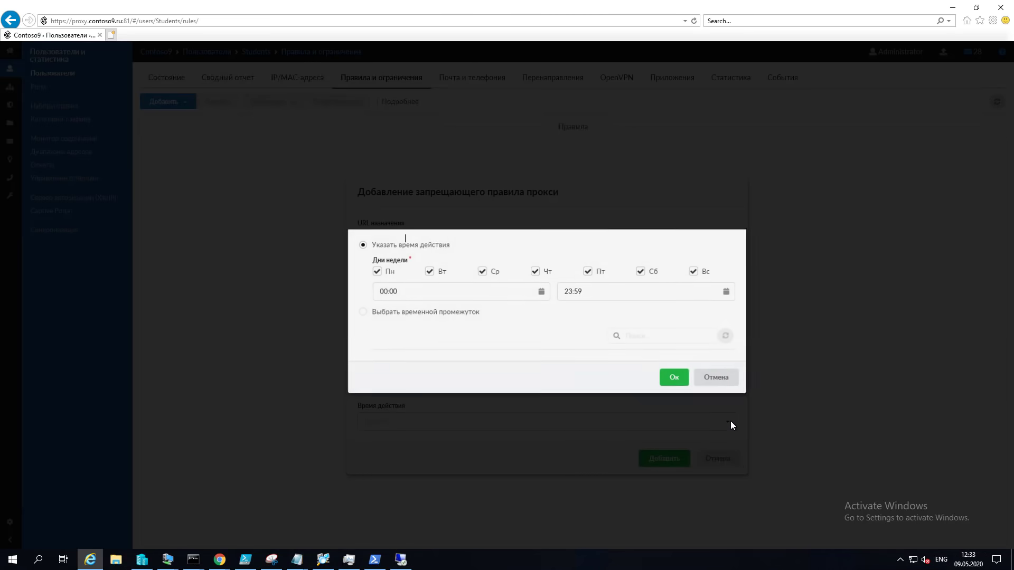
click(721, 380)
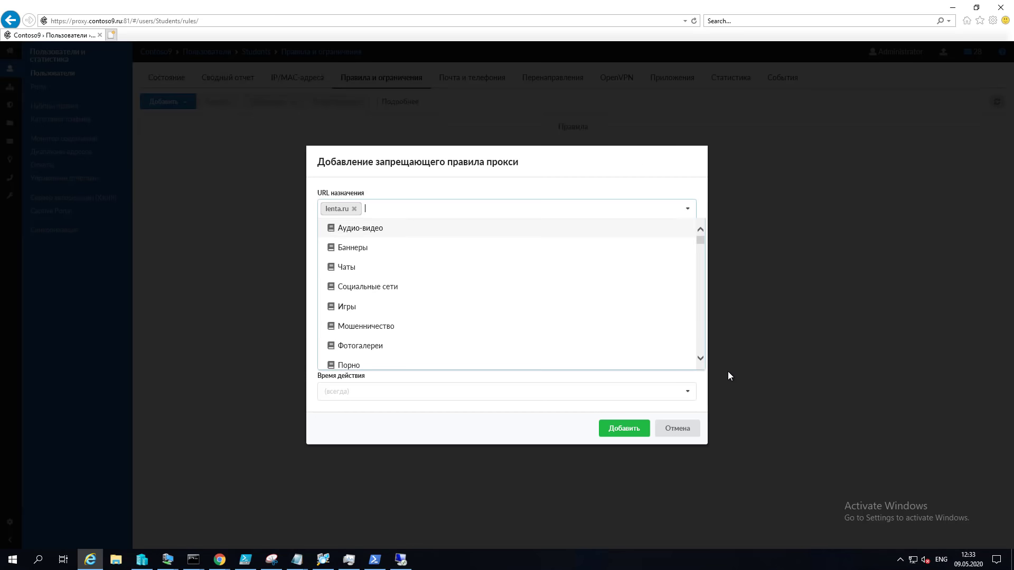
click(508, 429)
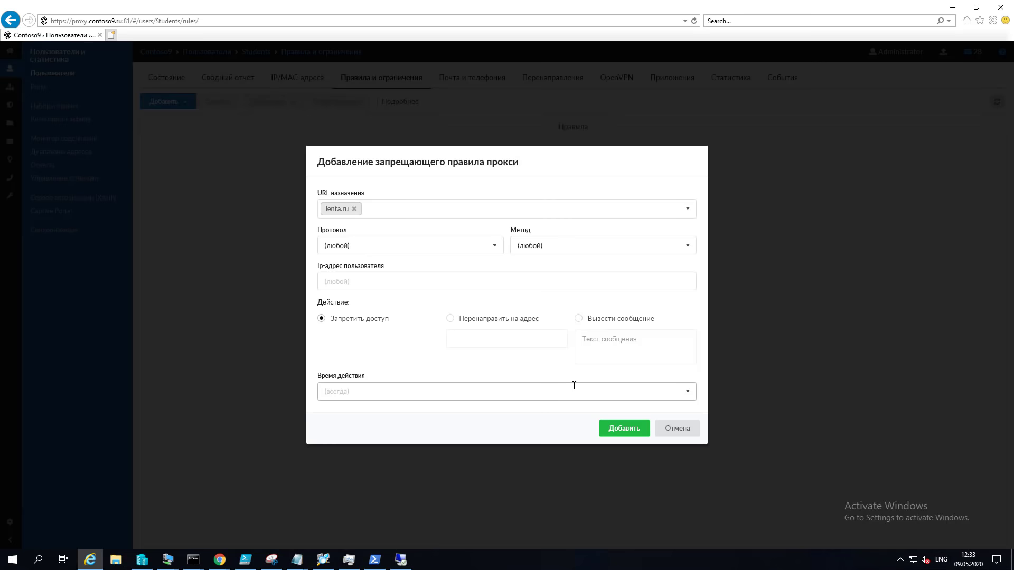
click(621, 431)
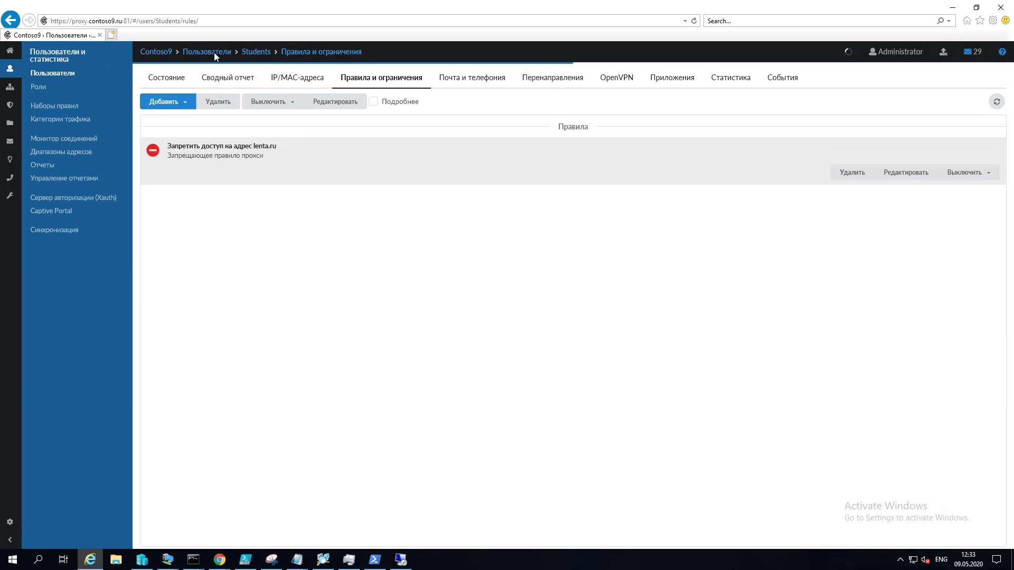
Step: Load lenta.ru in the VM's Internet Explorer and confirm it returns HTTP 403 Forbidden
click(214, 53)
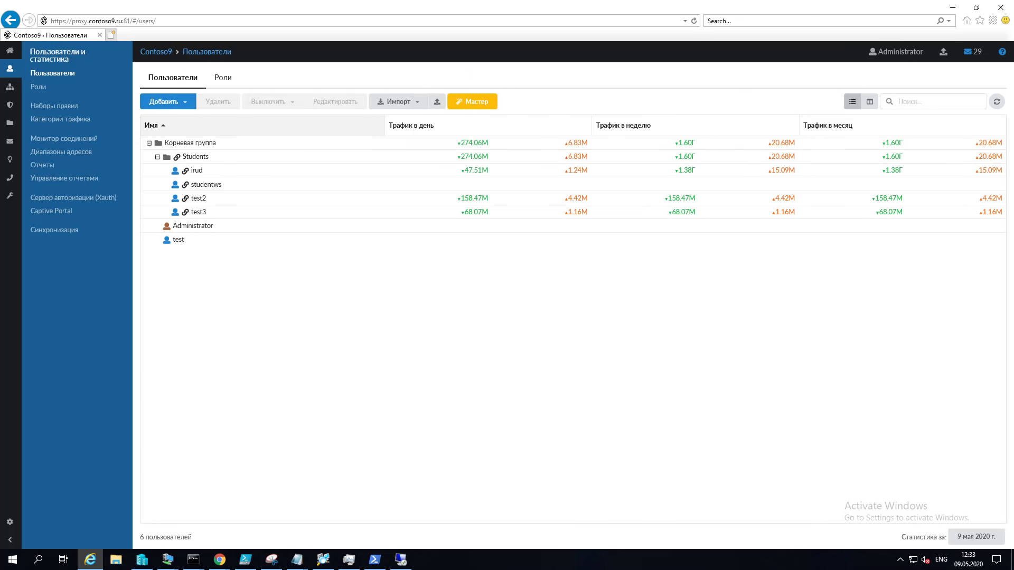
click(168, 559)
click(258, 487)
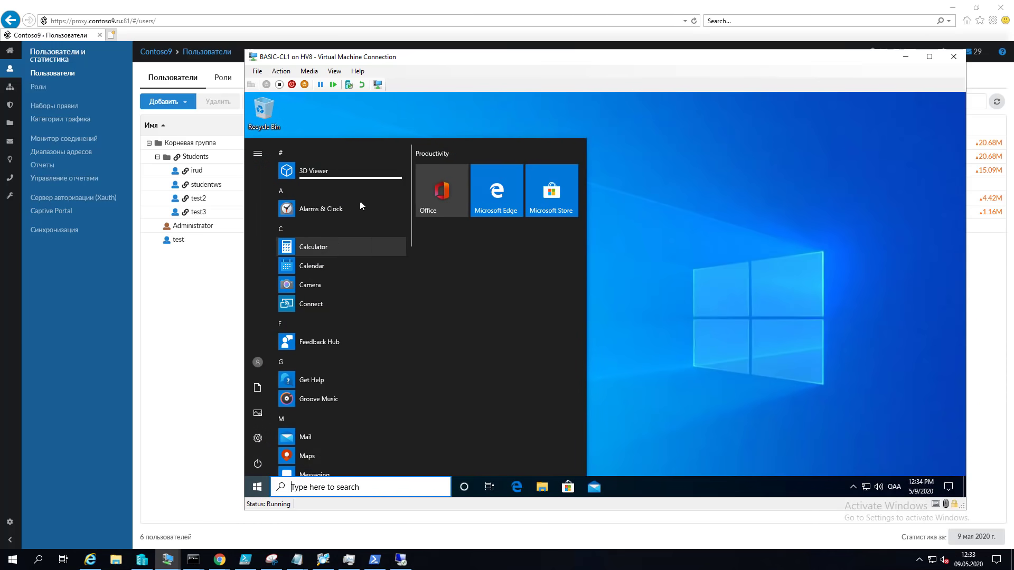
text(ie)
click(366, 199)
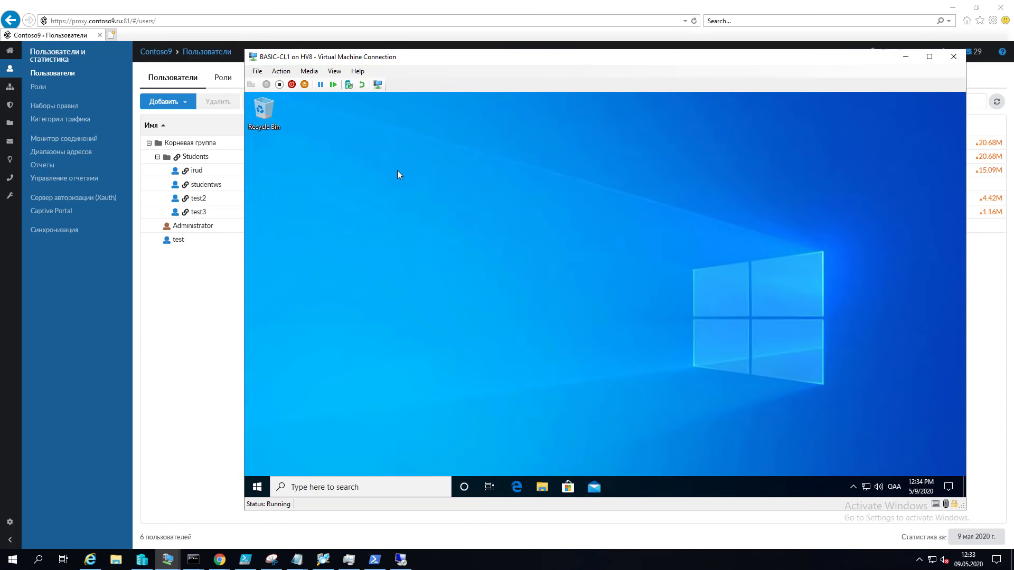
click(524, 132)
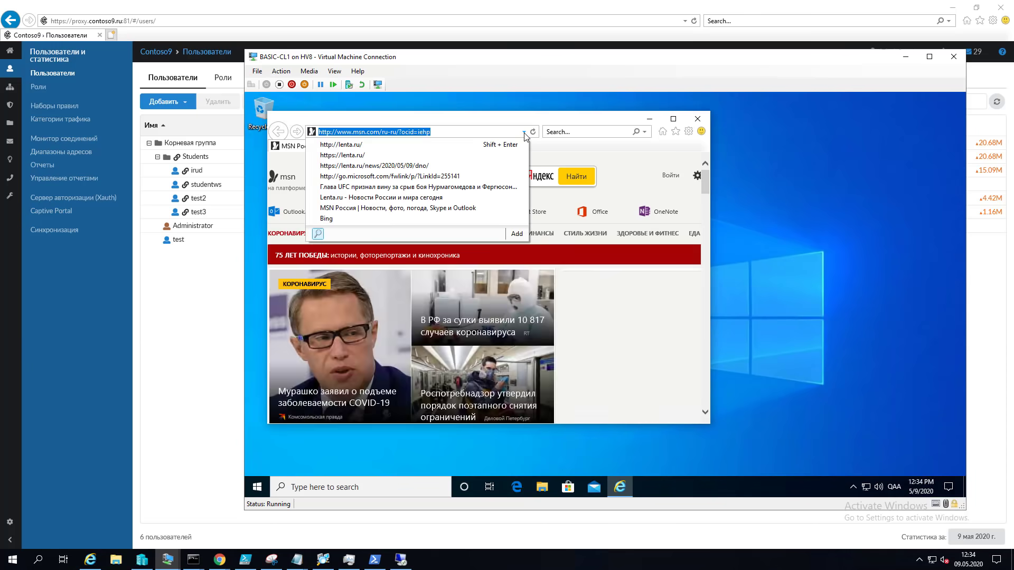
click(466, 145)
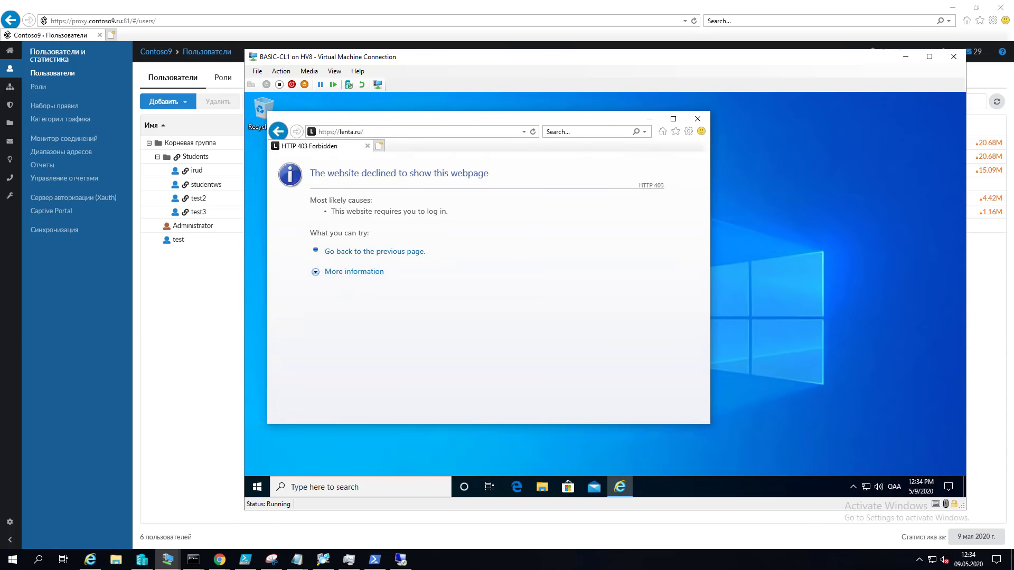
click(214, 326)
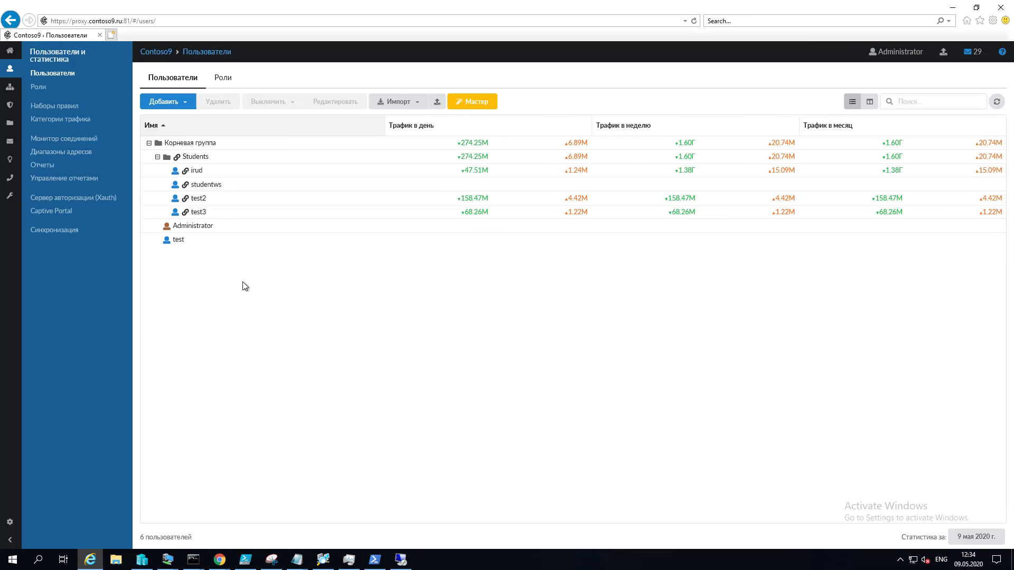
Step: Filter the Сводный отчет to user test3 instead of Корневая группа and locate lenta.ru among top domains
click(49, 168)
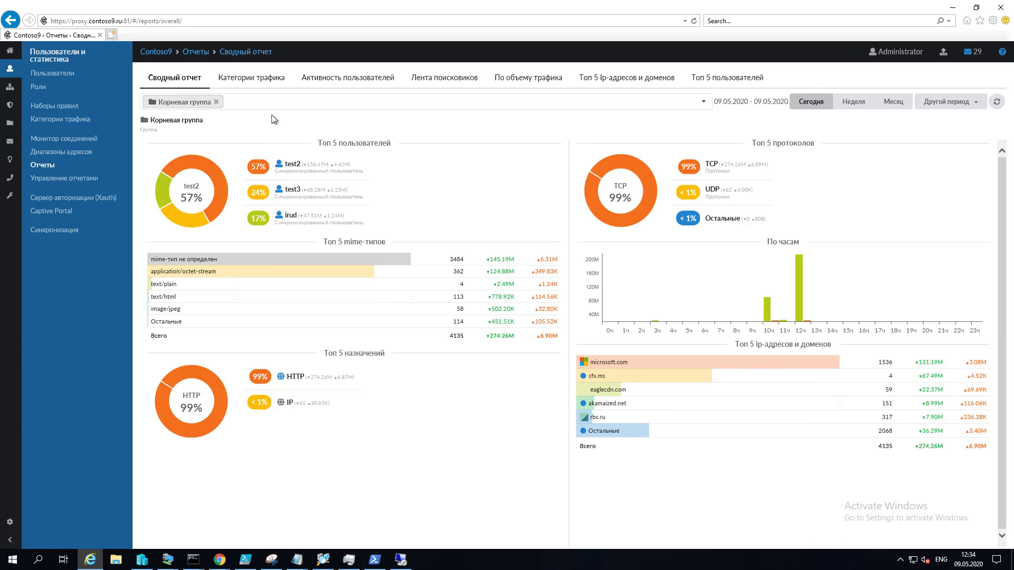
click(217, 102)
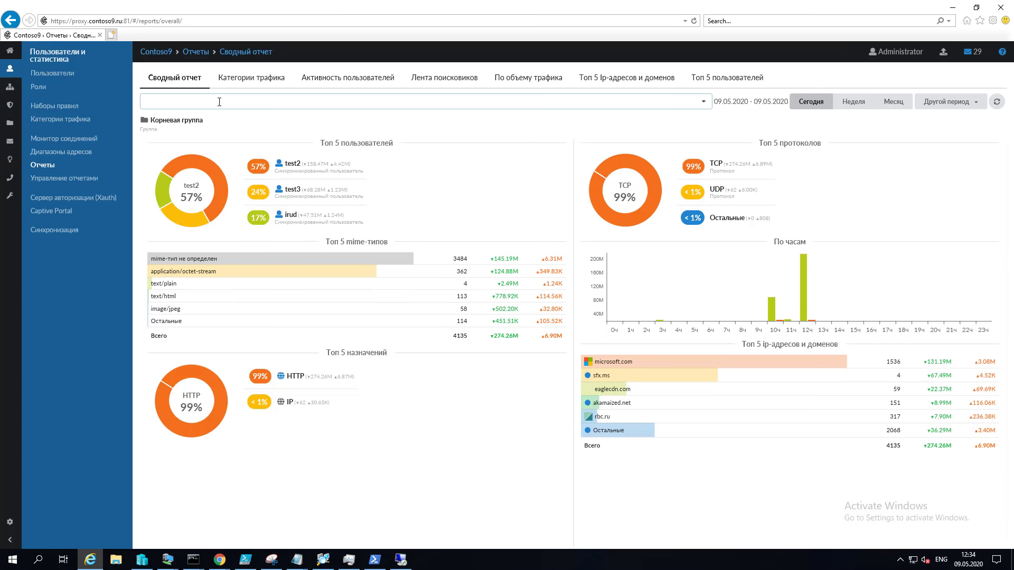
click(221, 103)
text(test)
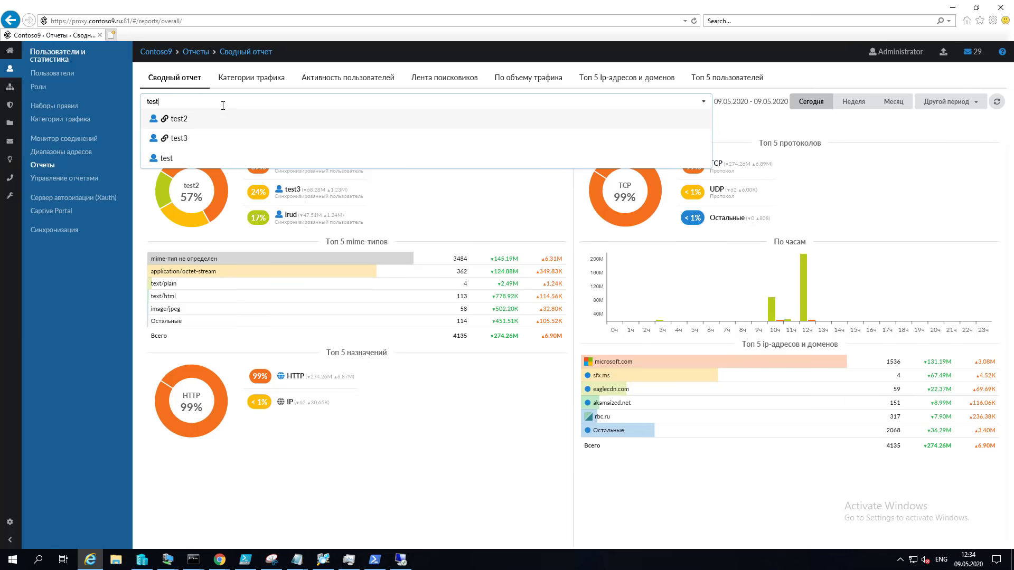
text(3)
key(Return)
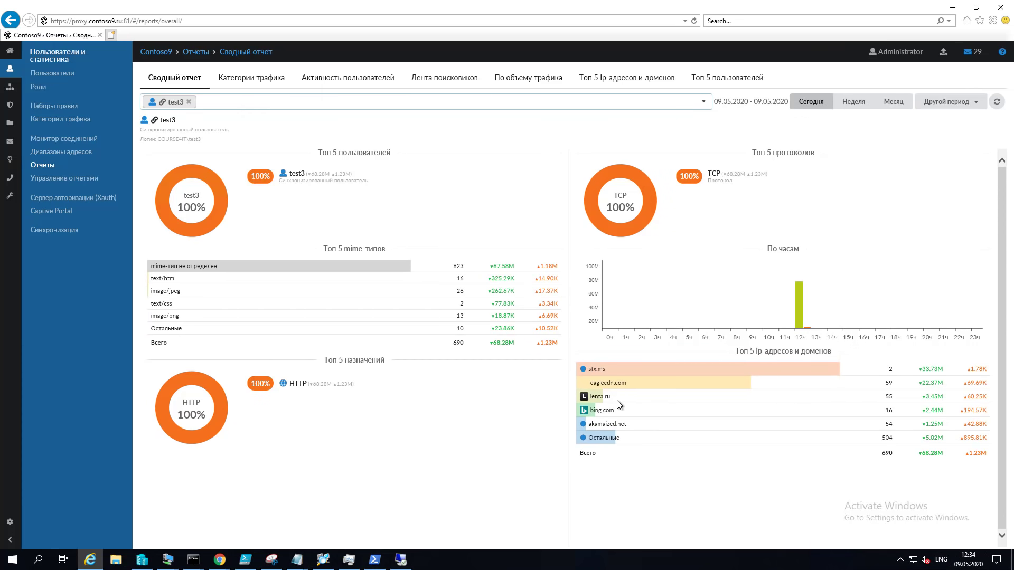
drag(617, 401, 590, 399)
mouse_move(805, 312)
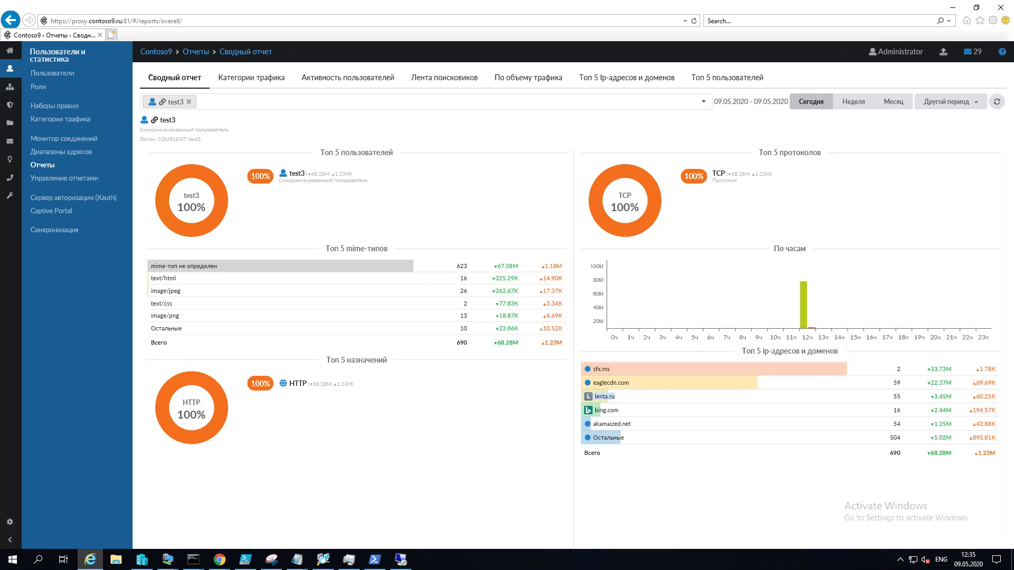
Step: Show the proxy server's Настройки tab under Сеть > Прокси, with port 3128 and domain authorization
click(9, 89)
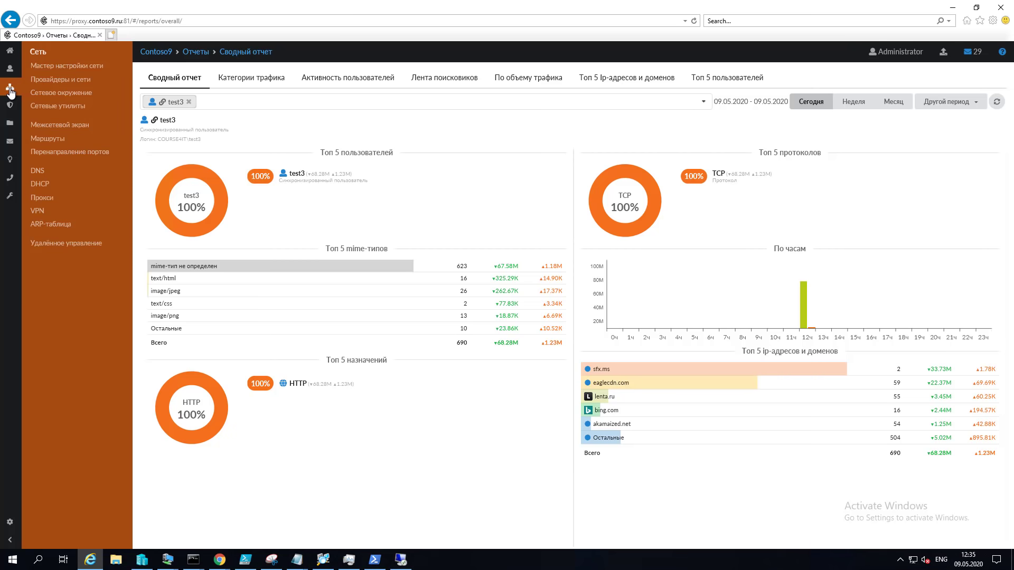
click(42, 198)
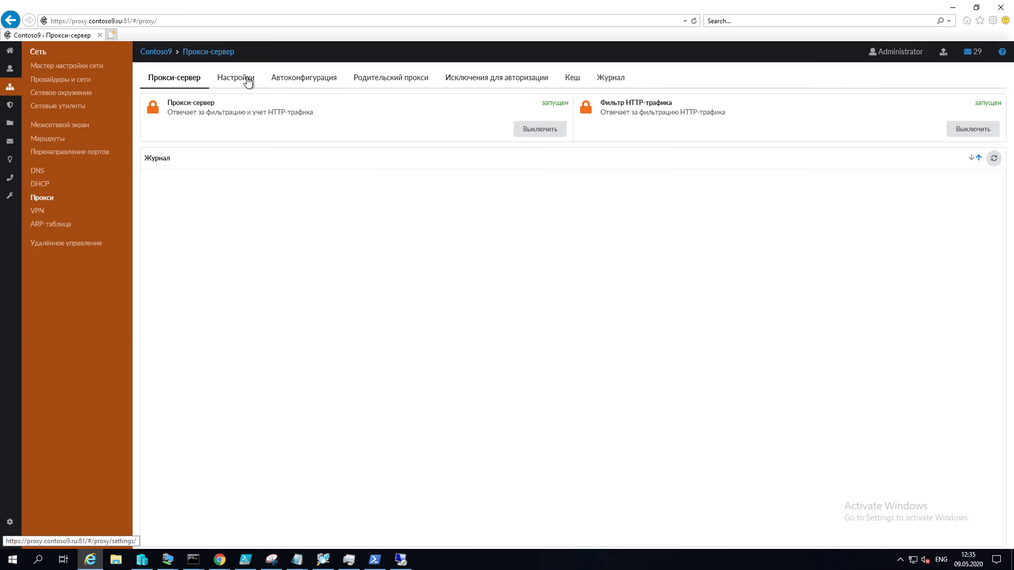
click(241, 77)
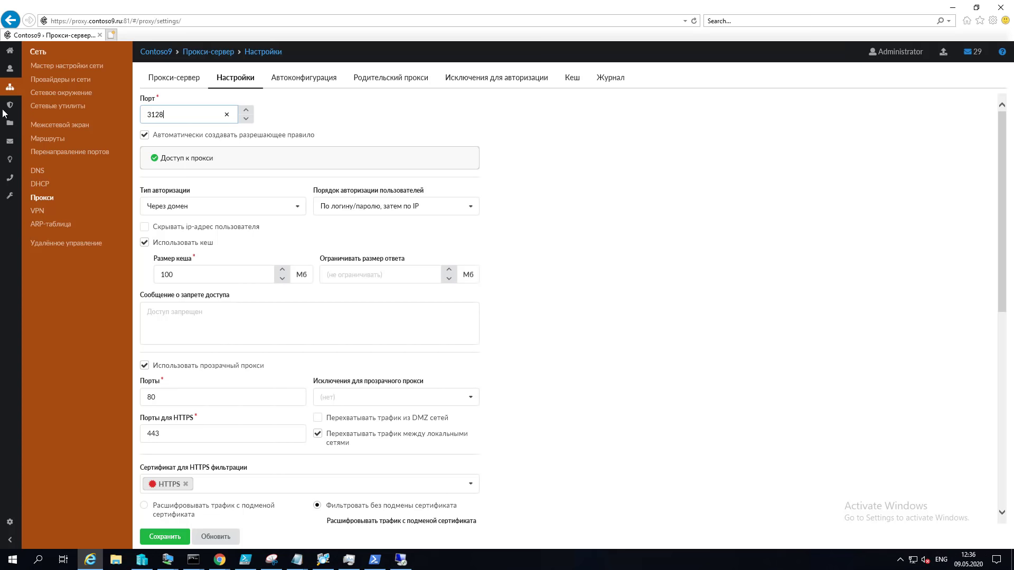
click(10, 123)
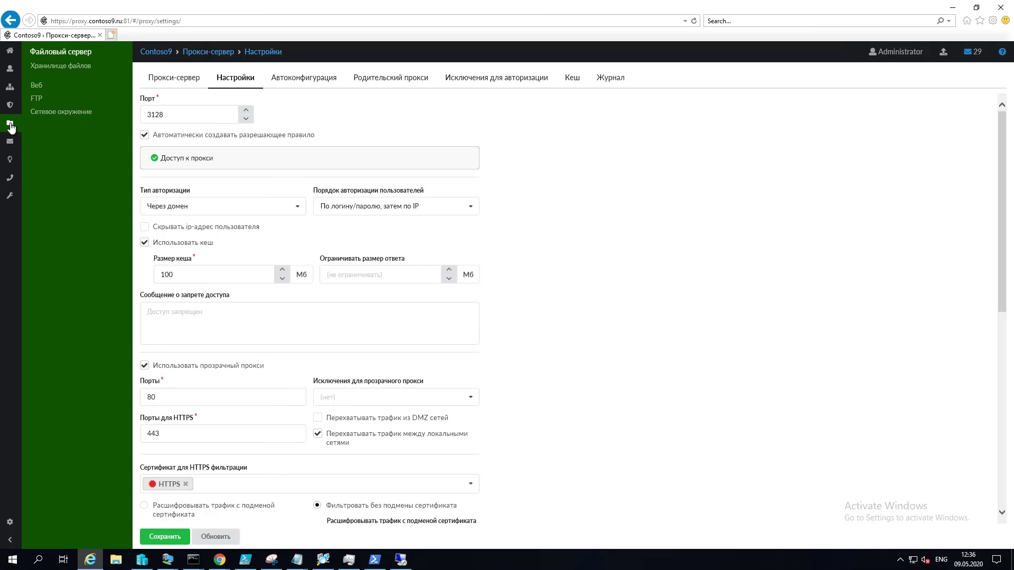
Step: Open the web server's Веб-ресурсы tab, start a redirecting virtual host, then cancel without adding anything
click(38, 86)
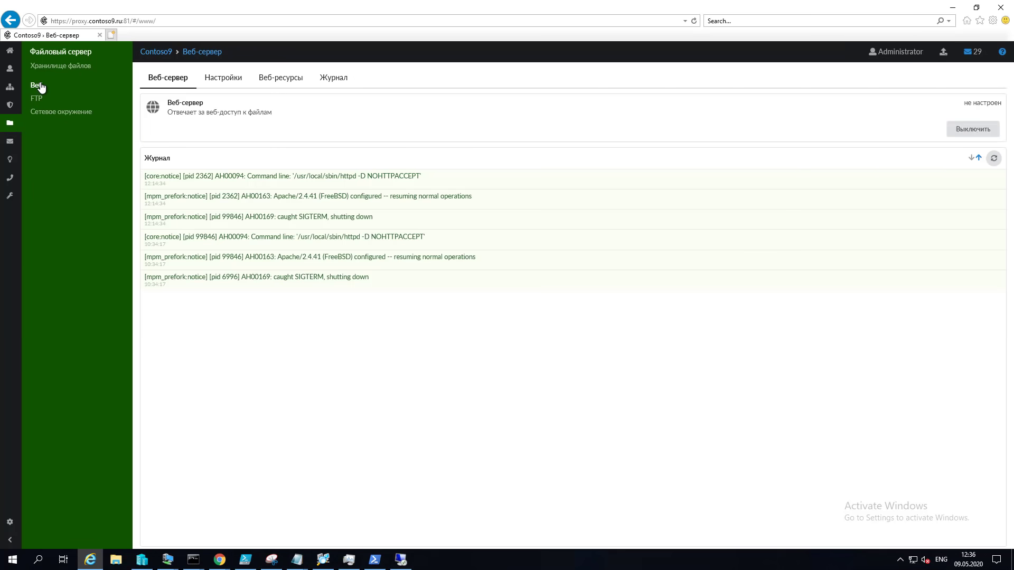
click(280, 79)
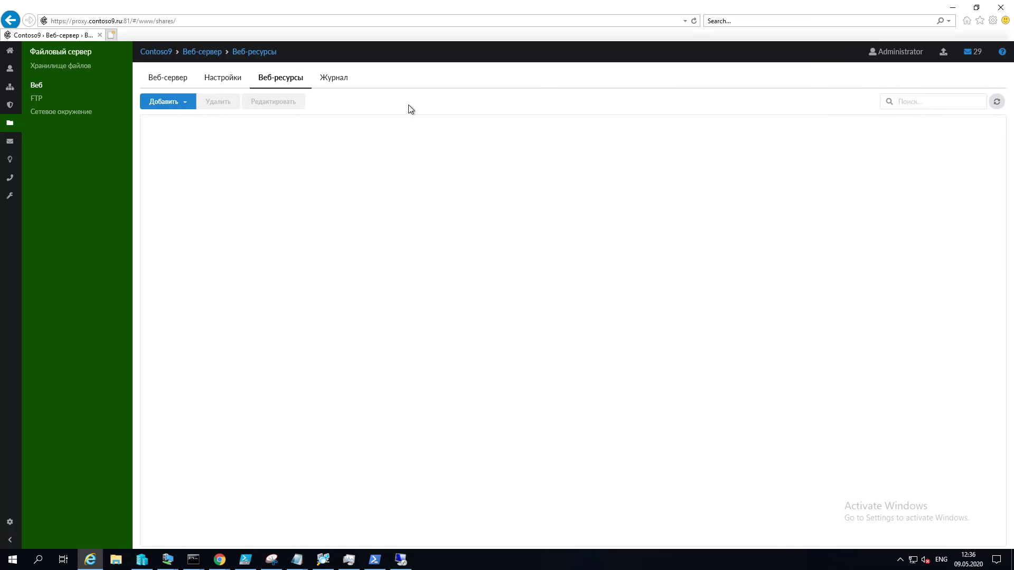
click(179, 102)
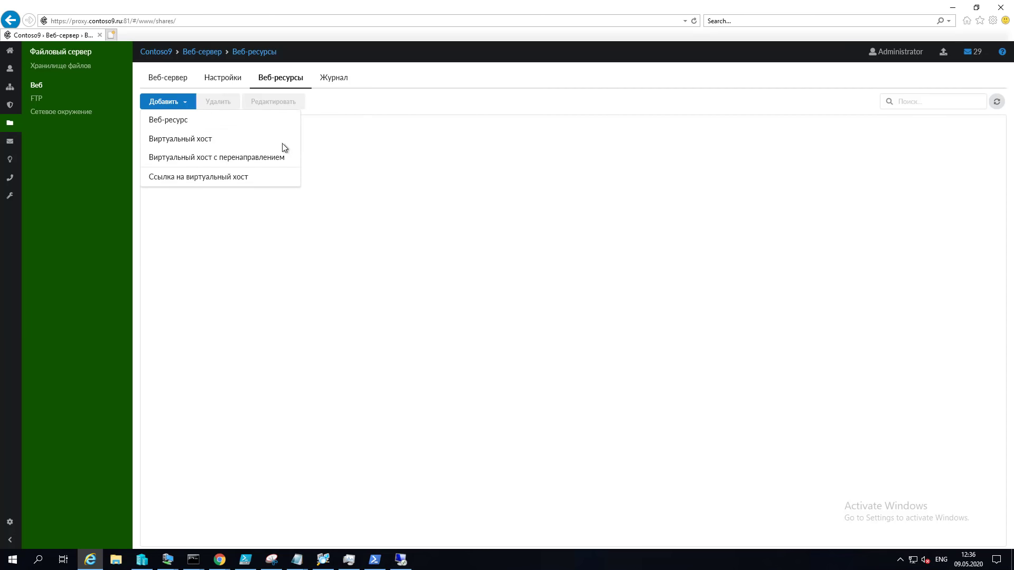
click(255, 160)
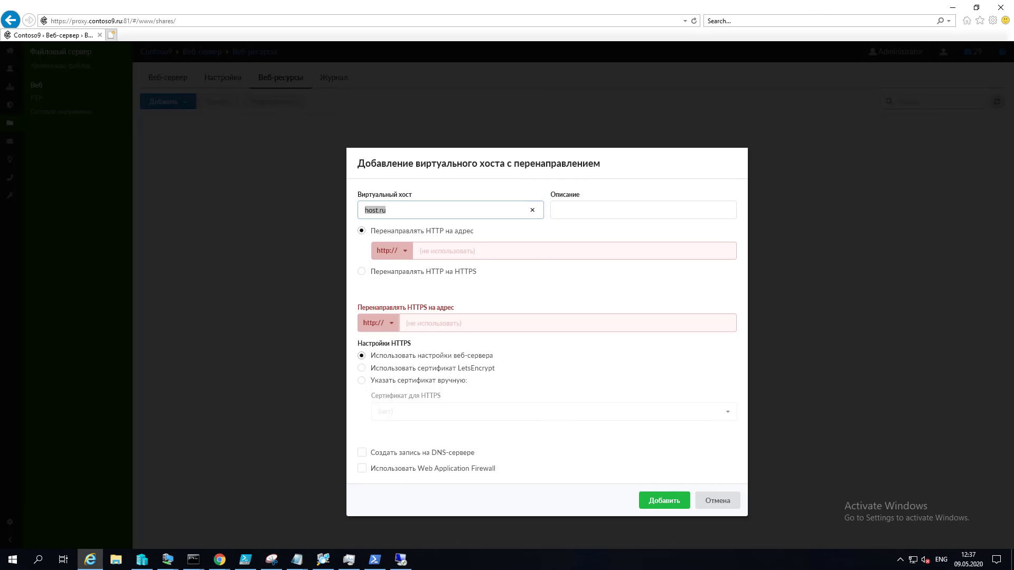
key(Escape)
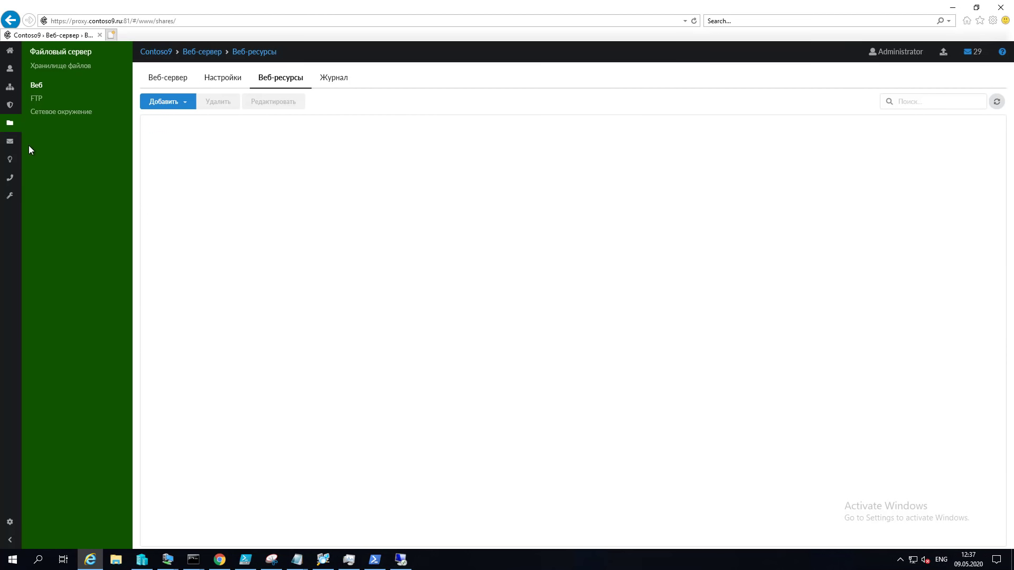
mouse_move(12, 147)
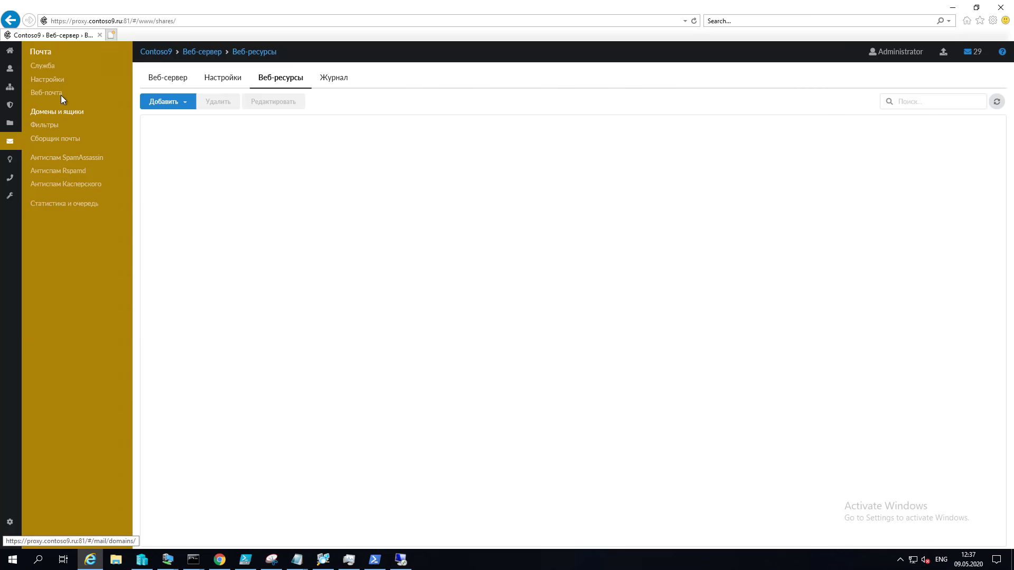
Step: Start a new mailbox in Почта > Домены и ящики with user test3 as its owner
click(65, 113)
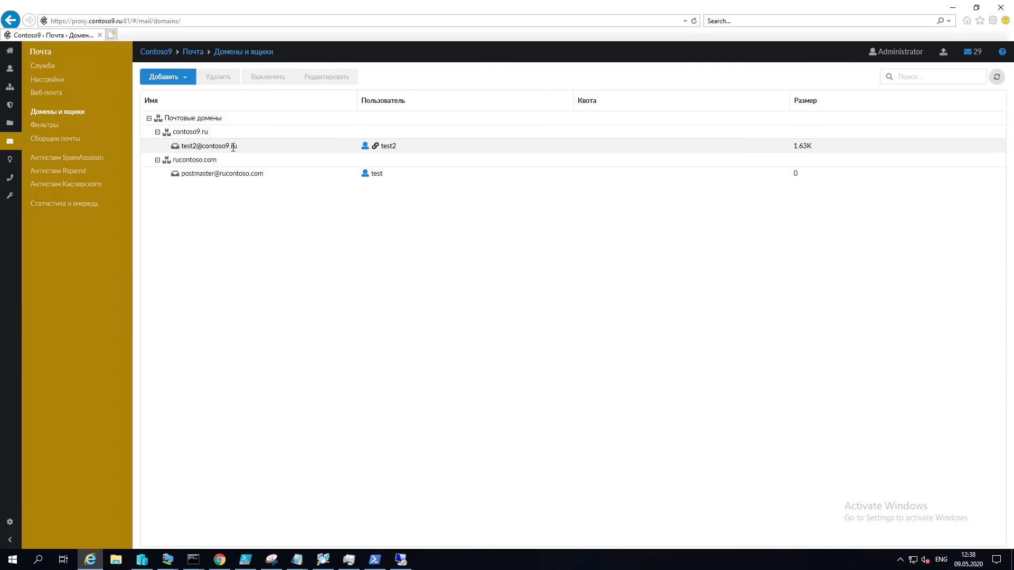
click(172, 79)
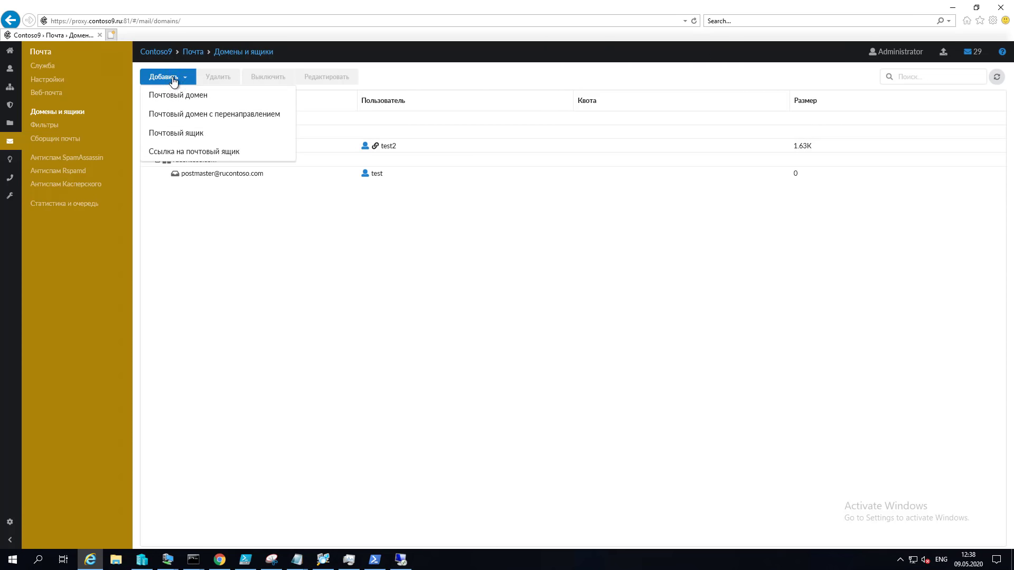
click(203, 137)
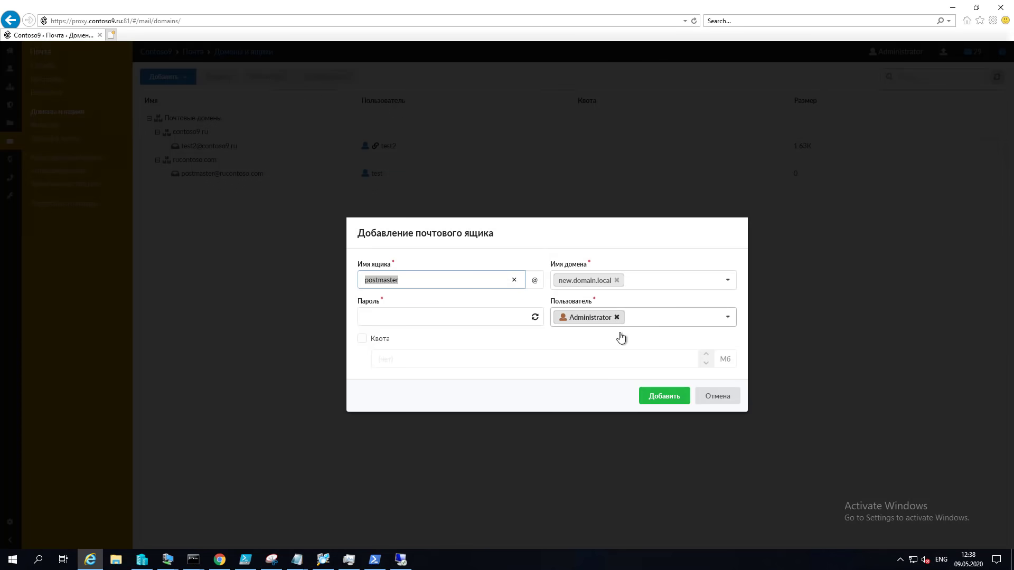
click(617, 317)
text(tes)
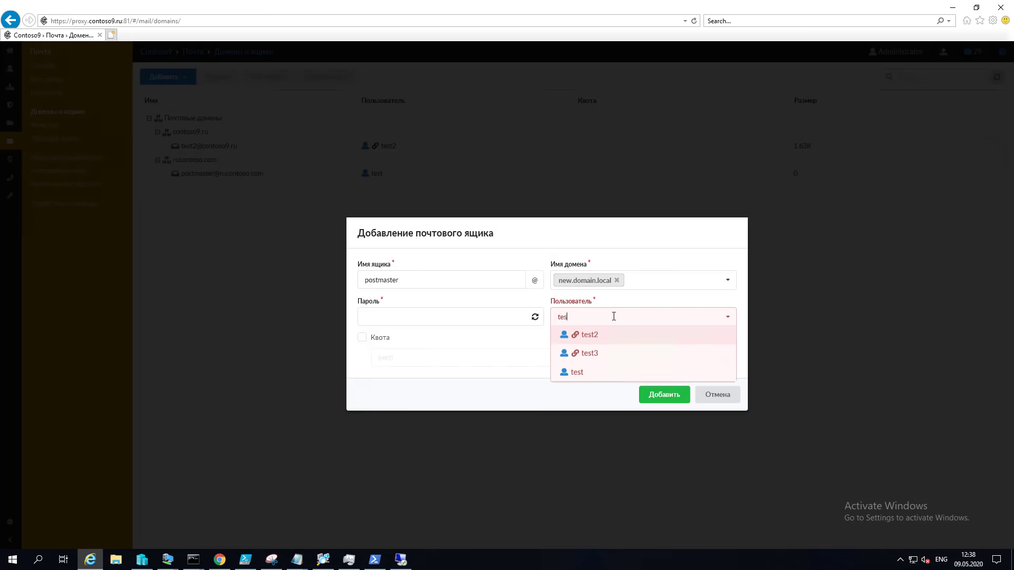
text(t3)
click(588, 335)
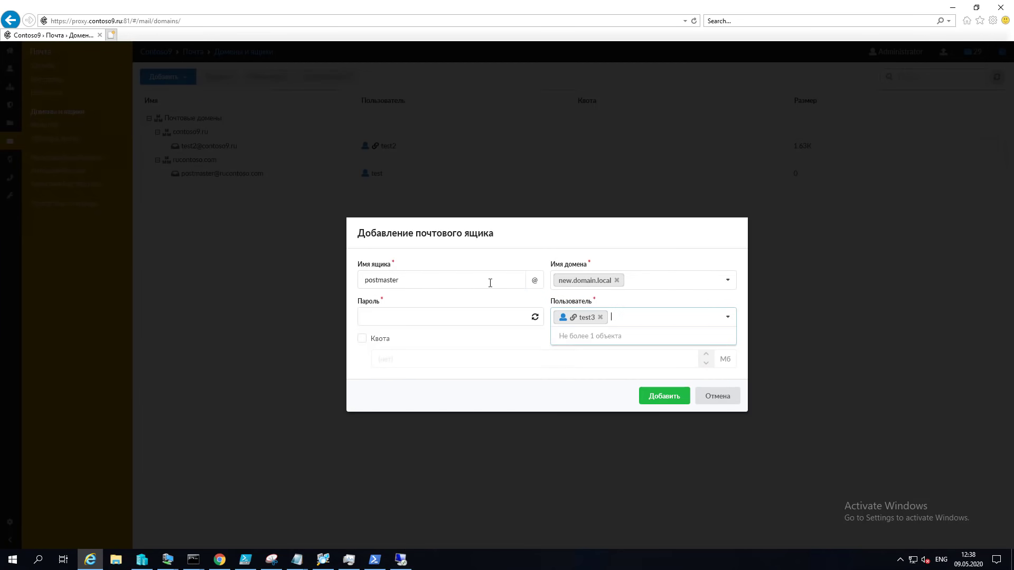
Step: Name the mailbox test in domain contoso9.ru, set its password, and create it
drag(491, 283, 333, 280)
text(test)
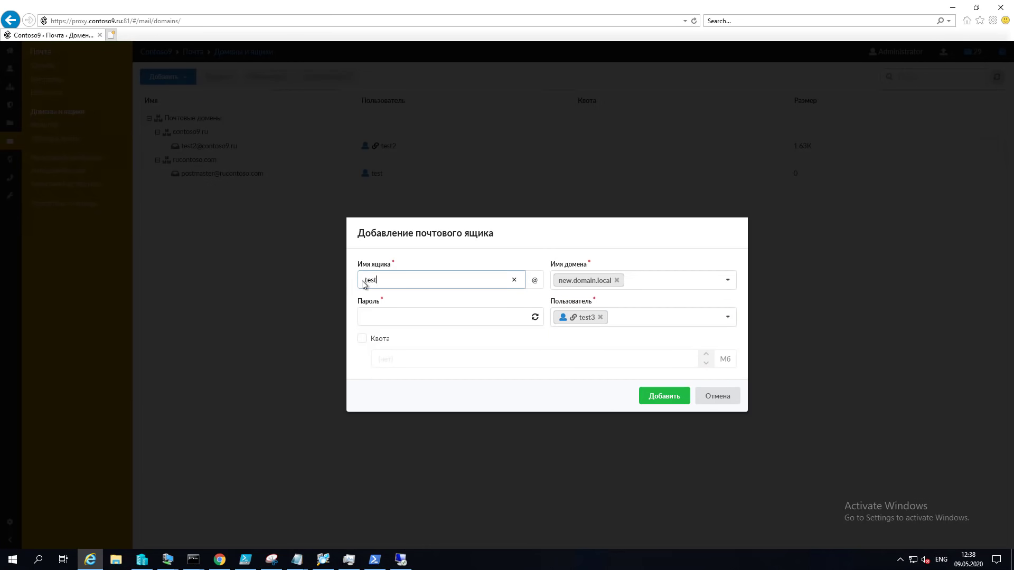
click(616, 281)
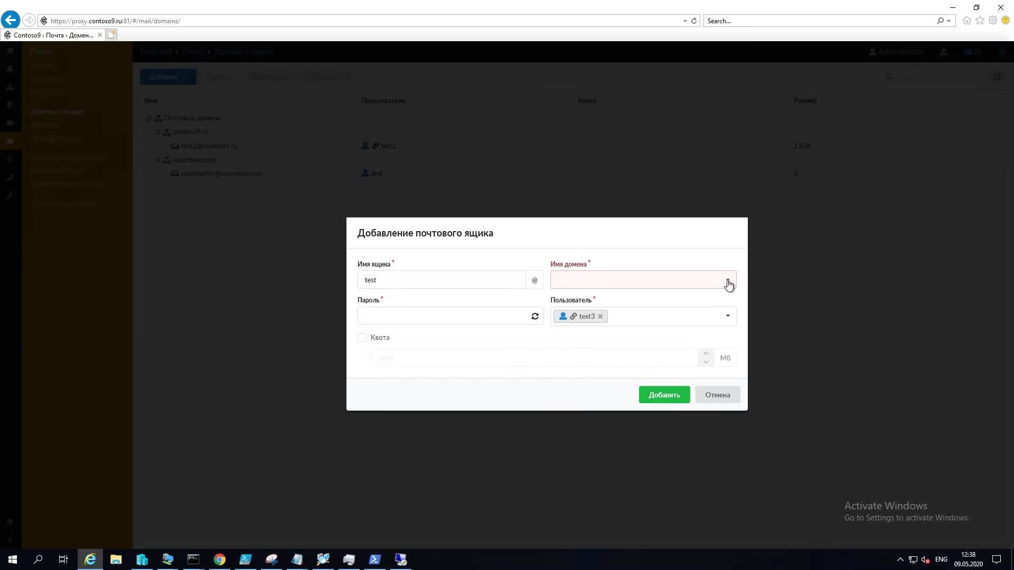
click(727, 280)
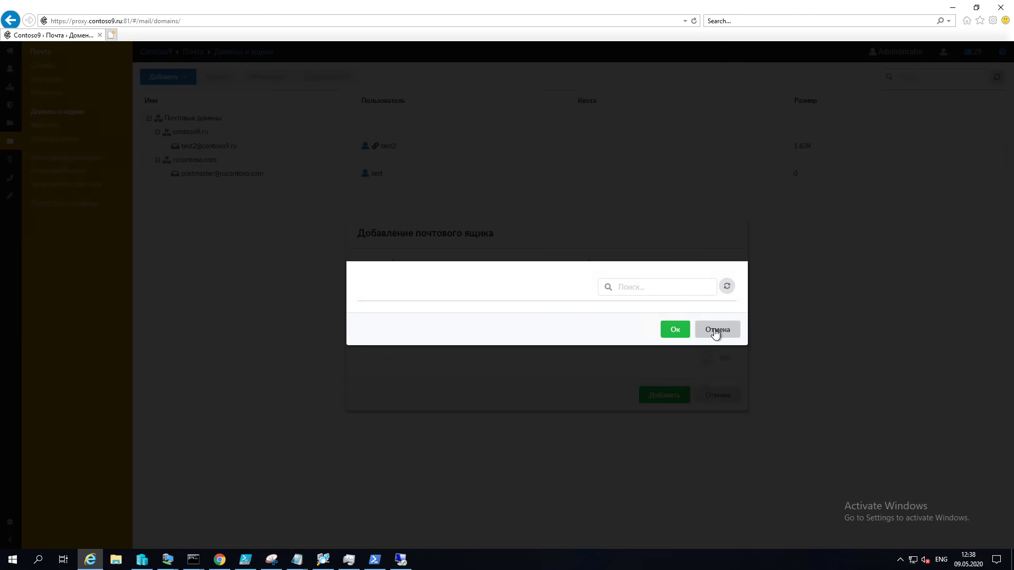
click(713, 331)
click(591, 265)
text(c)
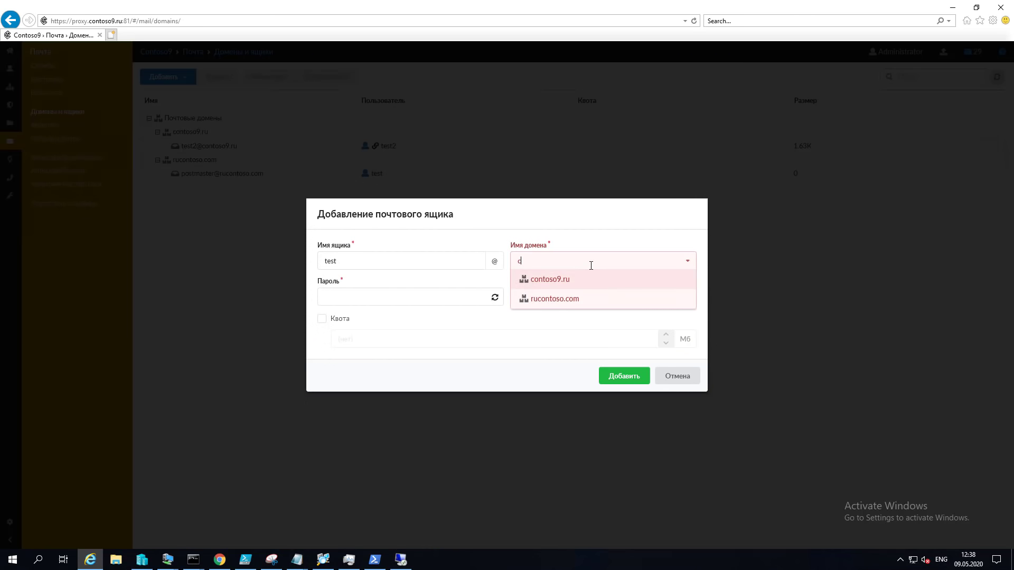
click(573, 278)
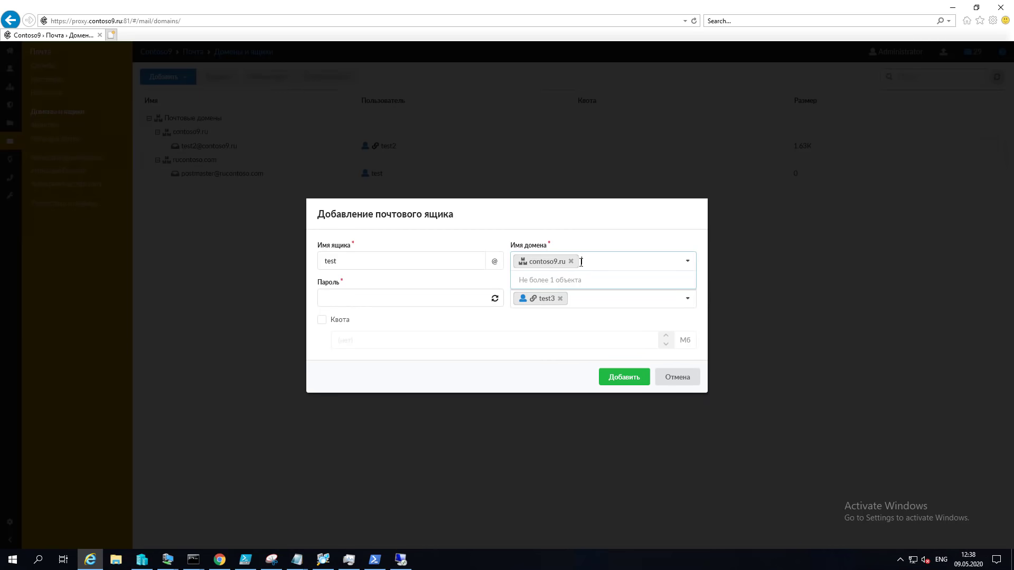
click(396, 298)
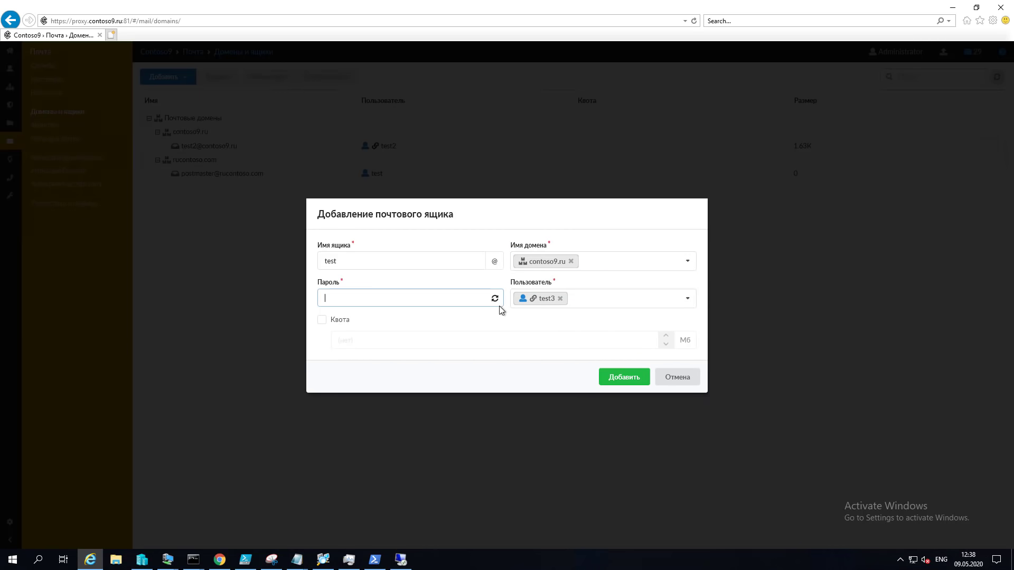
text(********)
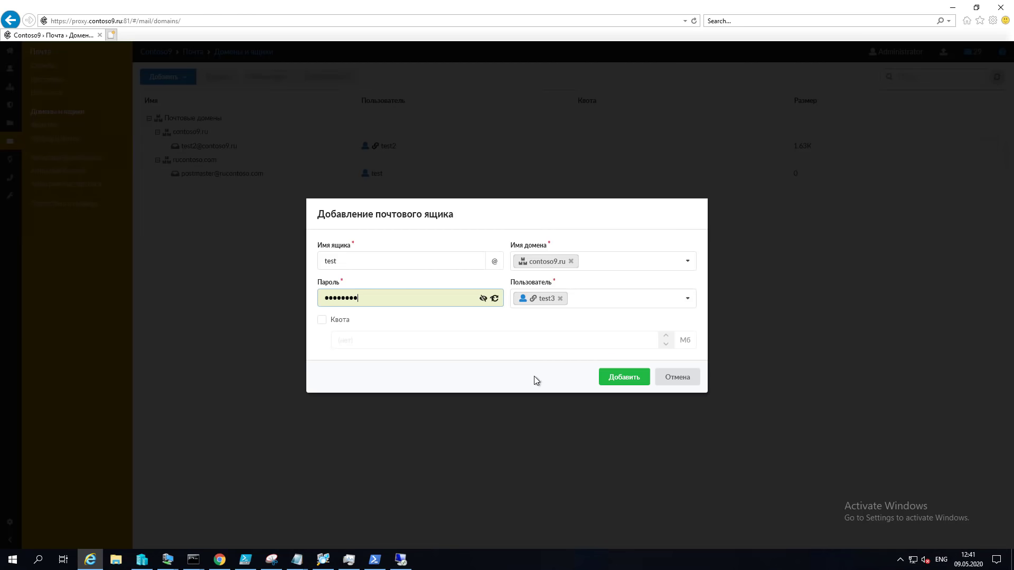
click(623, 373)
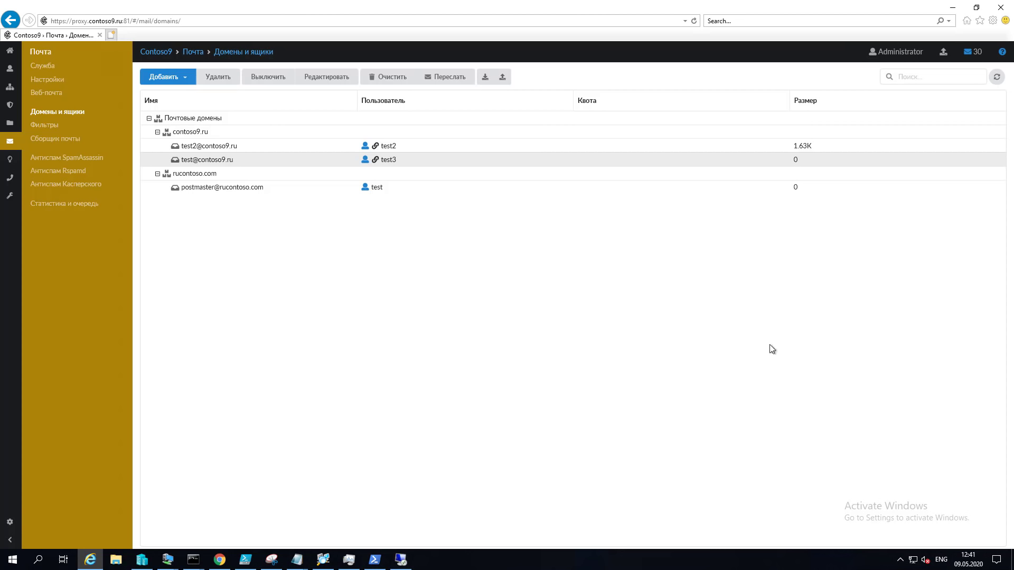
Step: Log in to the test3 webmail mailbox, enlarge its window, then go to ИКС's Сборщик почты page
click(227, 560)
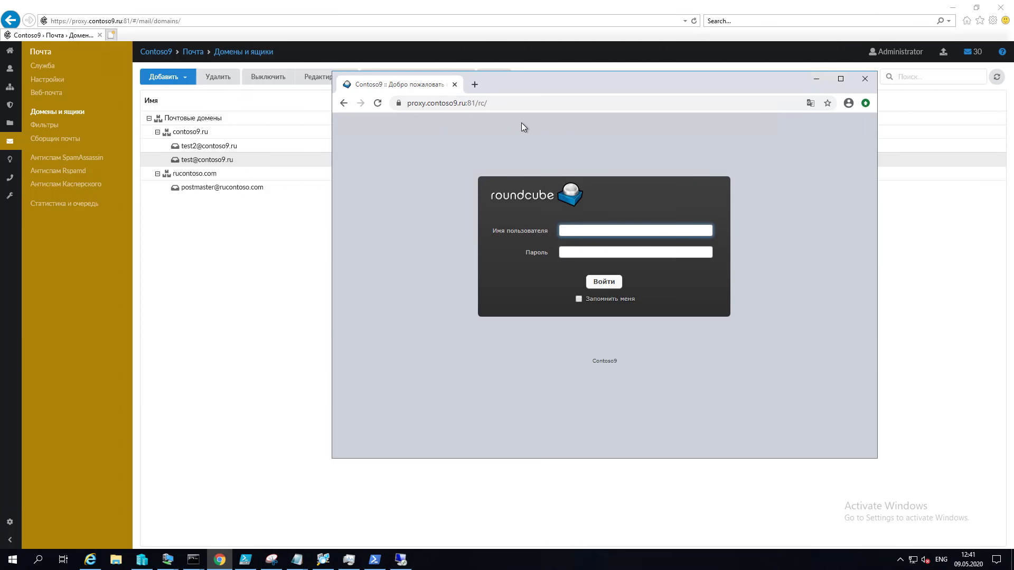
drag(497, 102, 473, 103)
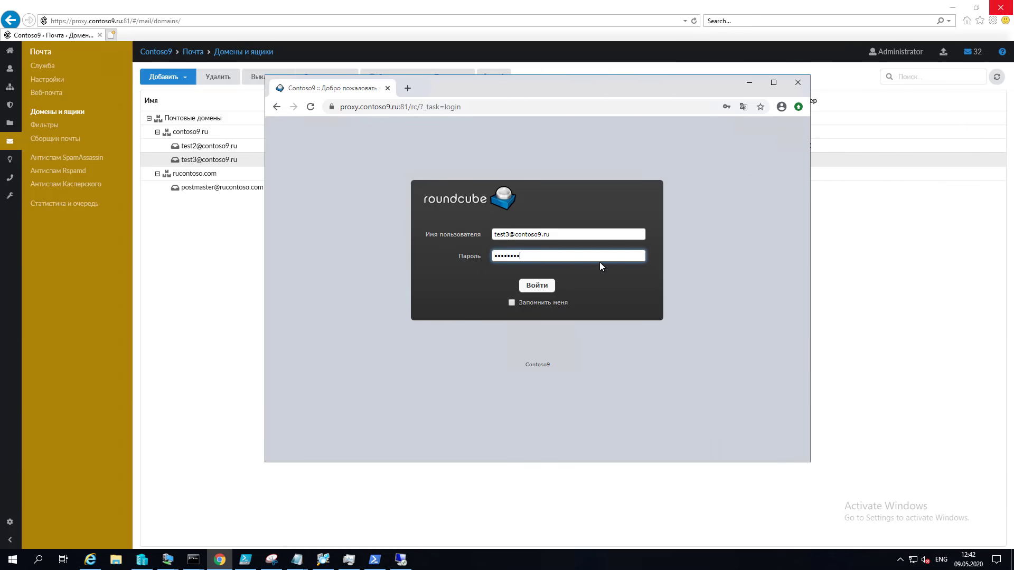
triple_click(576, 234)
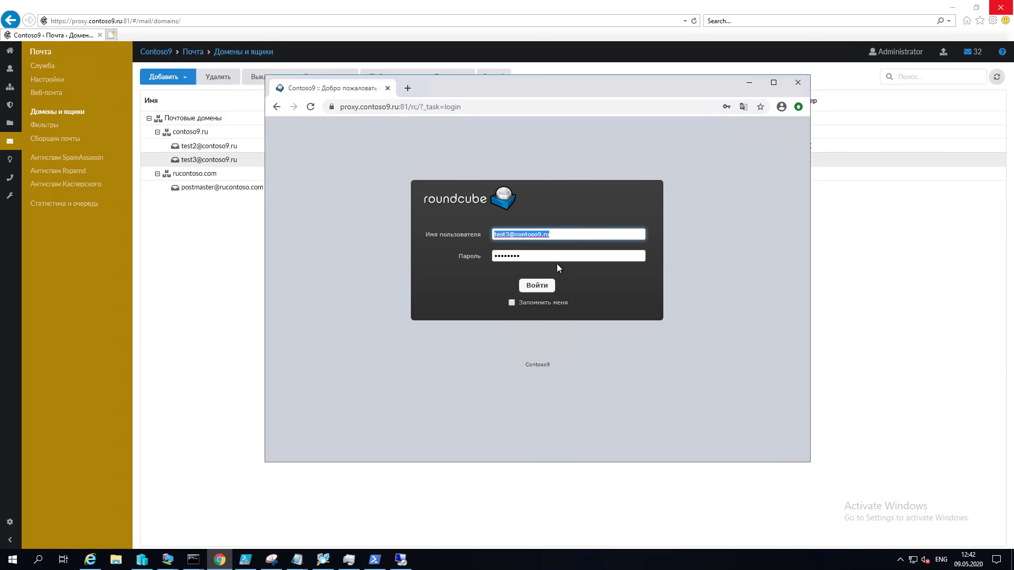
key(Tab)
click(537, 286)
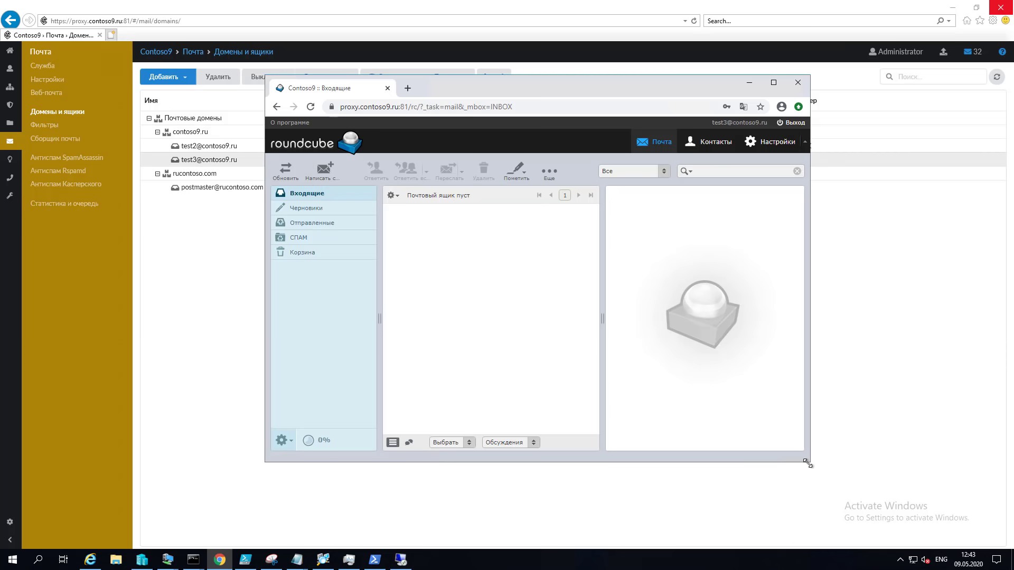
drag(809, 469, 986, 501)
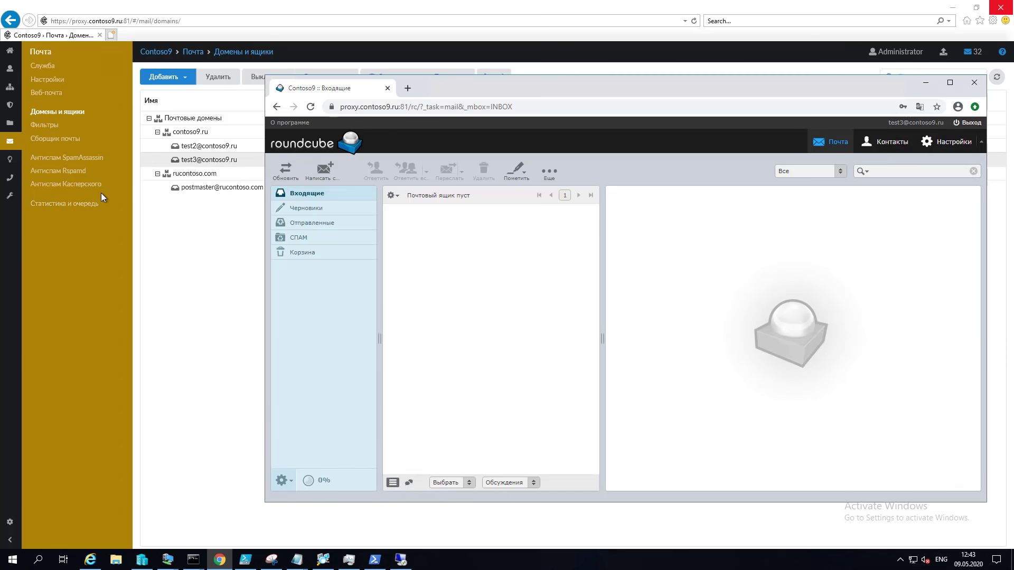
click(53, 139)
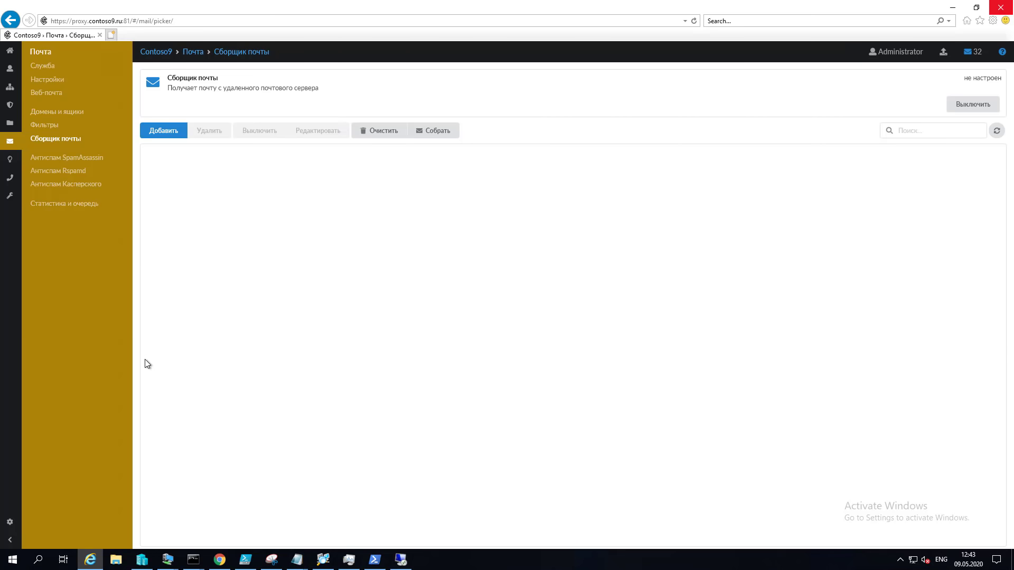
Step: Start a new webmail message, then browse the antispam pages and open the empty Почтовая очередь
click(219, 560)
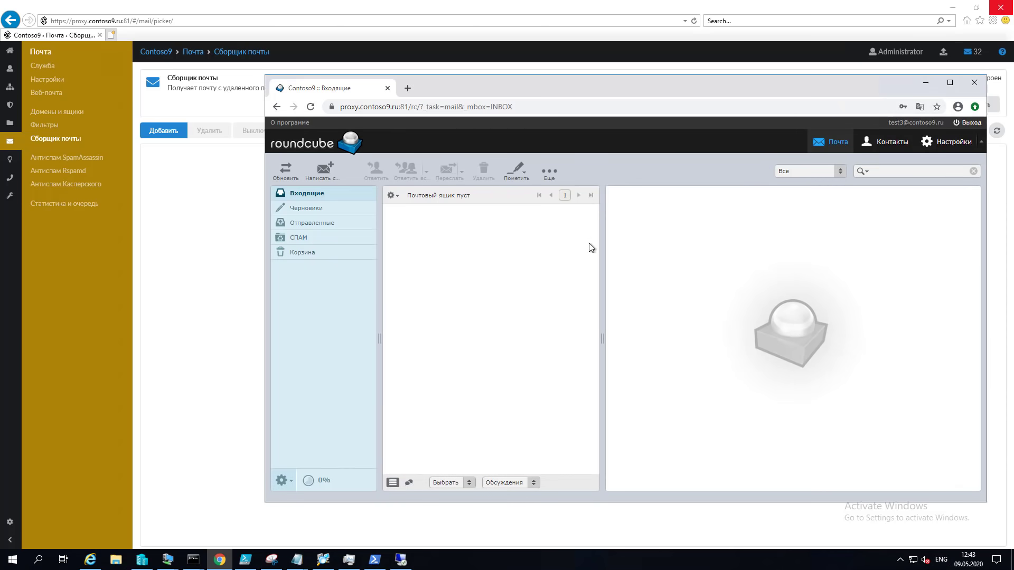
click(326, 174)
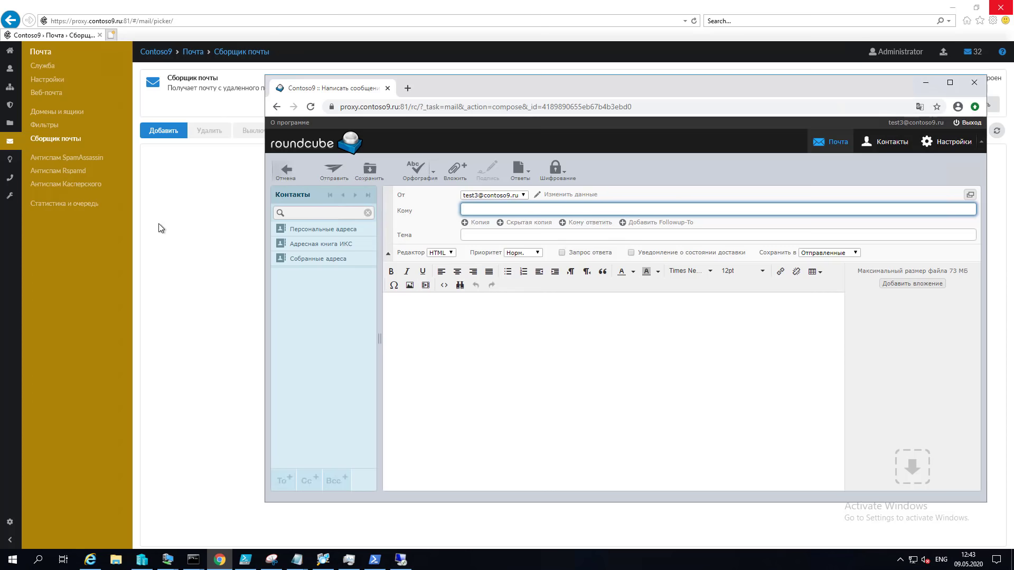
click(87, 185)
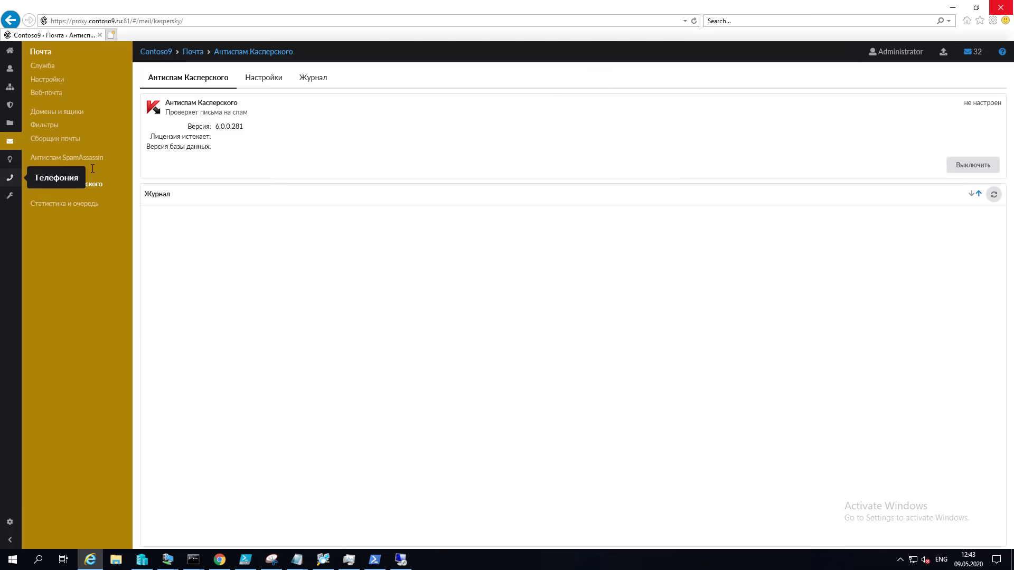
click(74, 158)
click(79, 172)
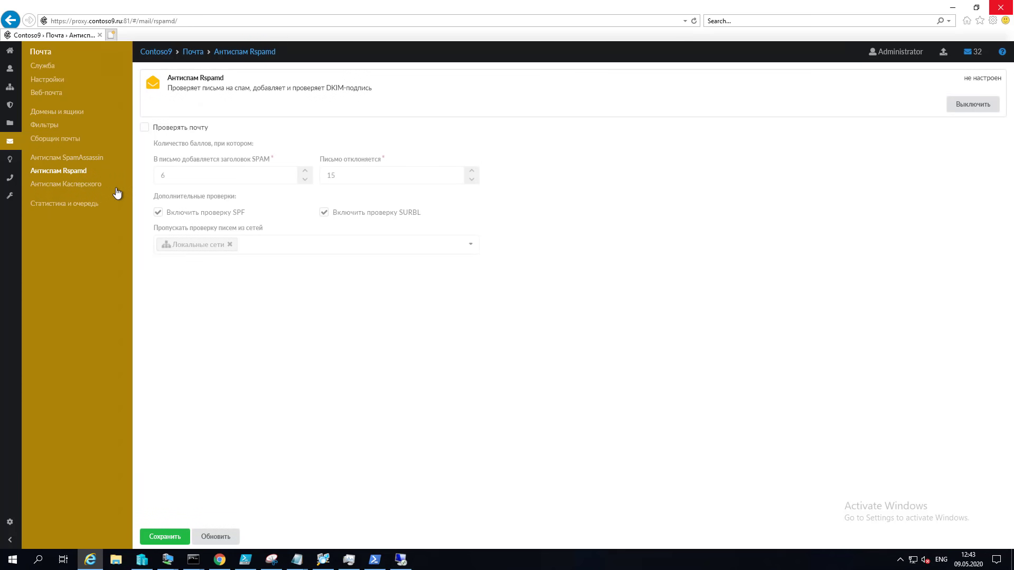
click(87, 208)
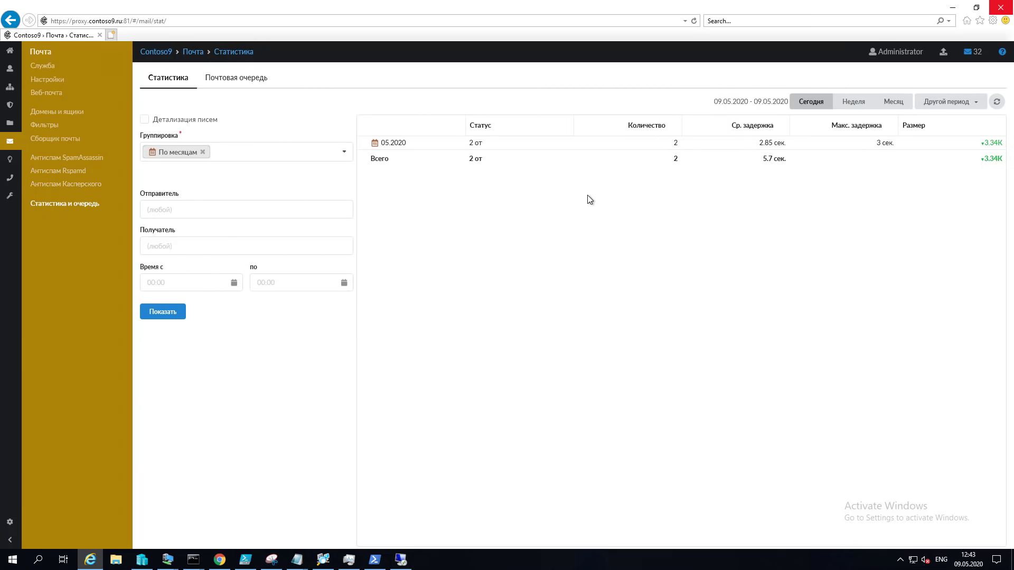
click(243, 84)
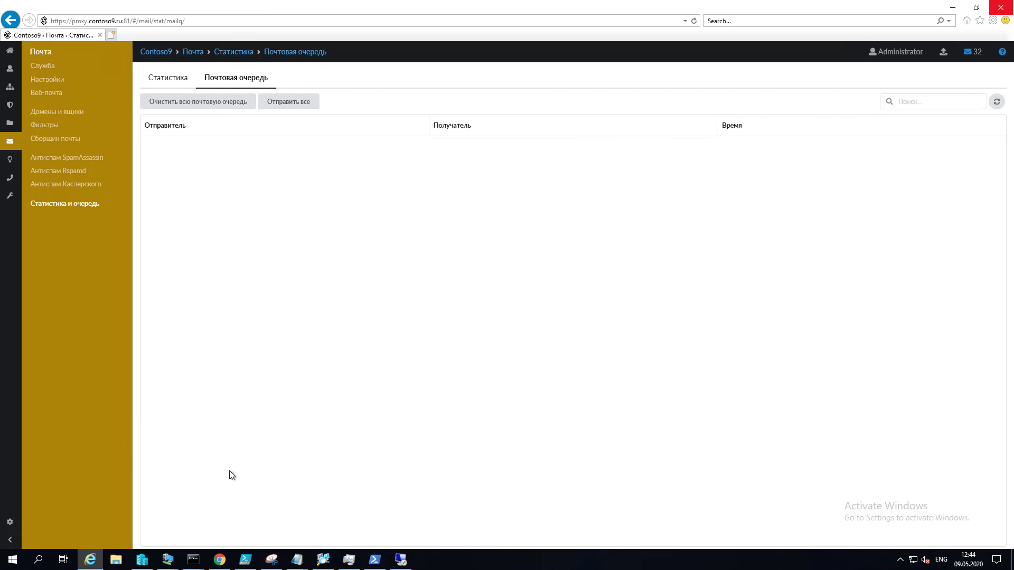
Step: Send a Roundcube message with subject 1111 and body 11111 to the external recipient's address
click(219, 560)
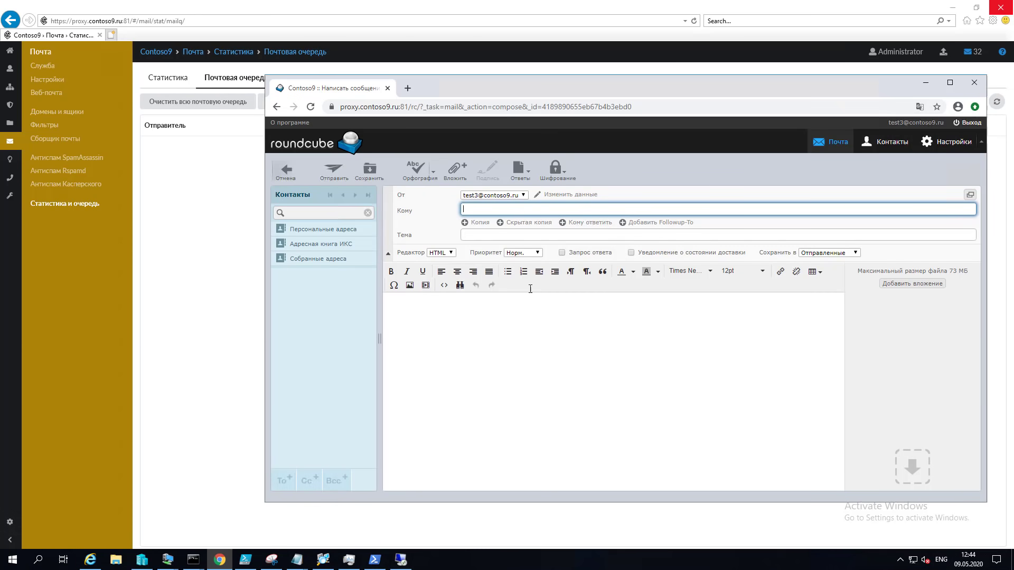
key(Tab)
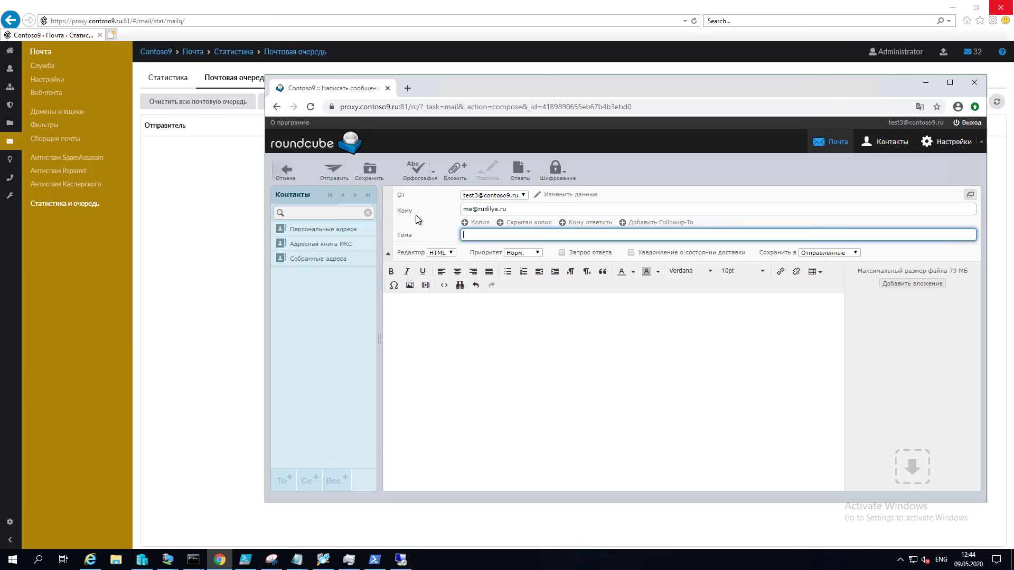
text(1111)
click(441, 298)
text(11111)
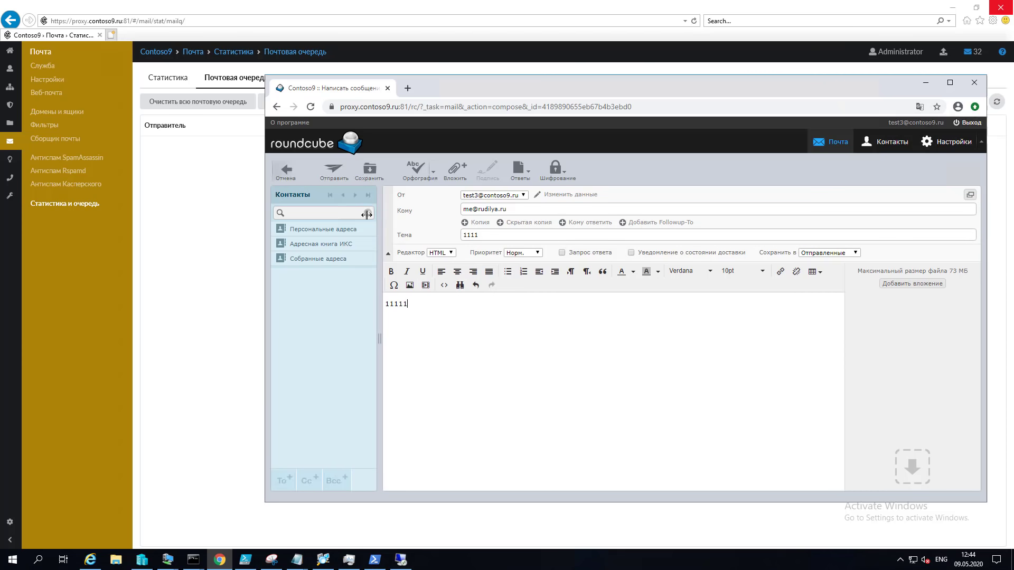
click(334, 172)
click(212, 173)
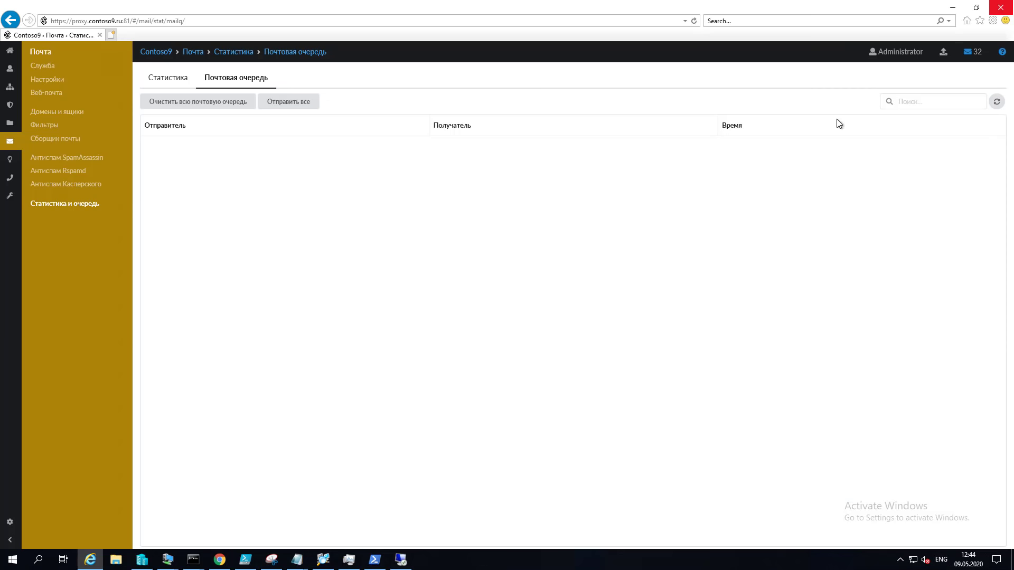
click(996, 102)
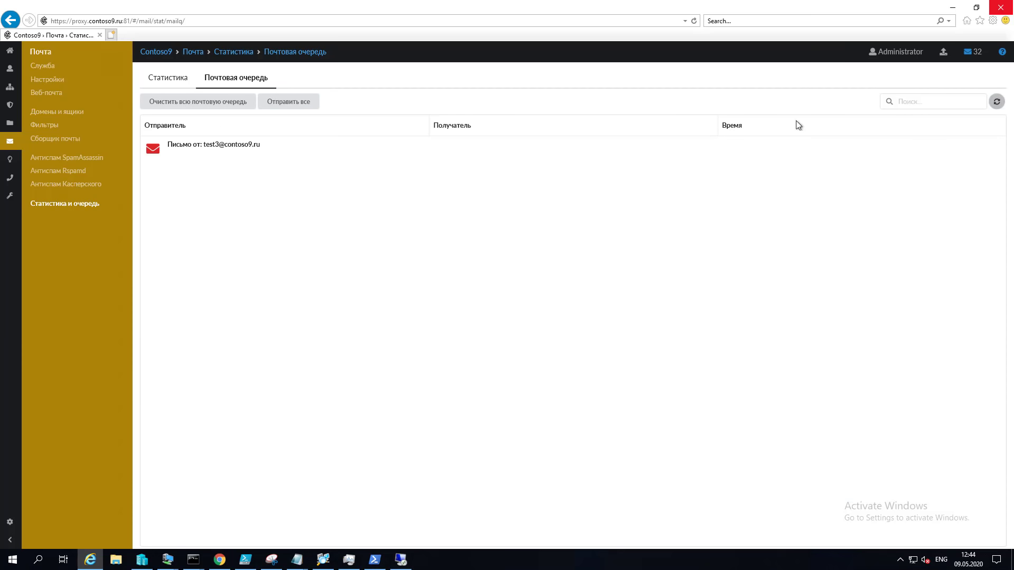
click(255, 145)
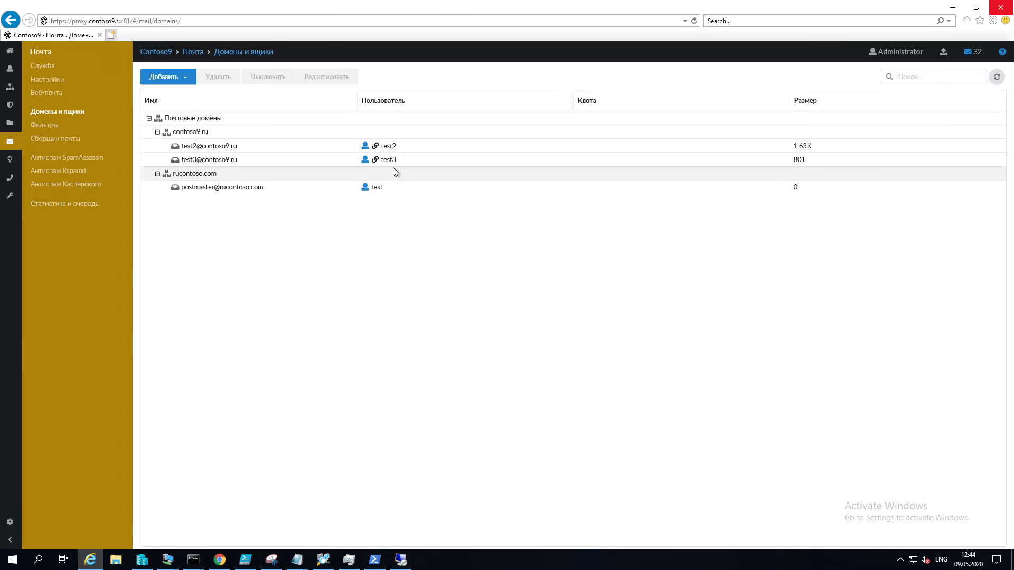
click(11, 21)
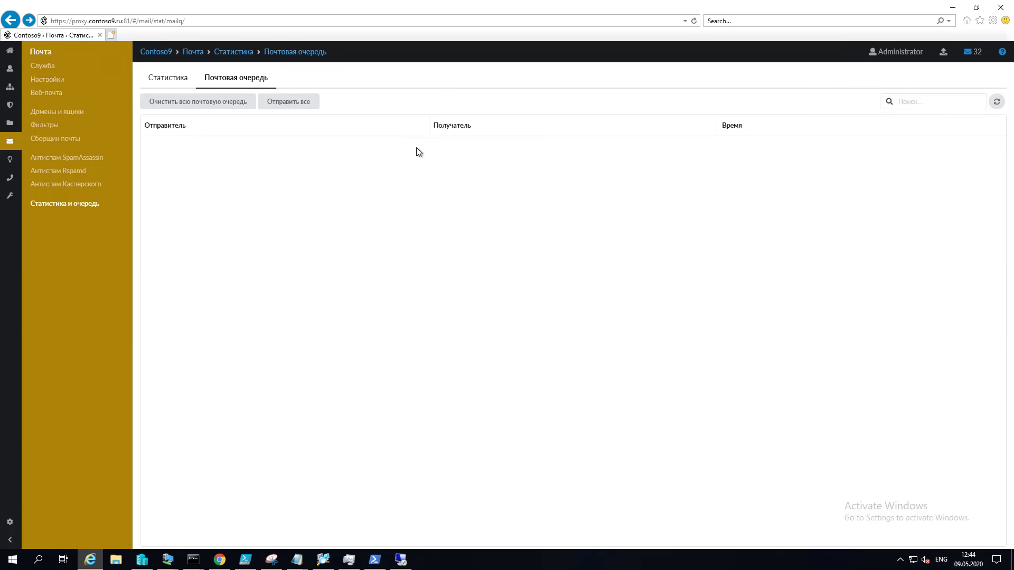
click(997, 103)
Step: Filter the mail statistics to sender test3
click(164, 80)
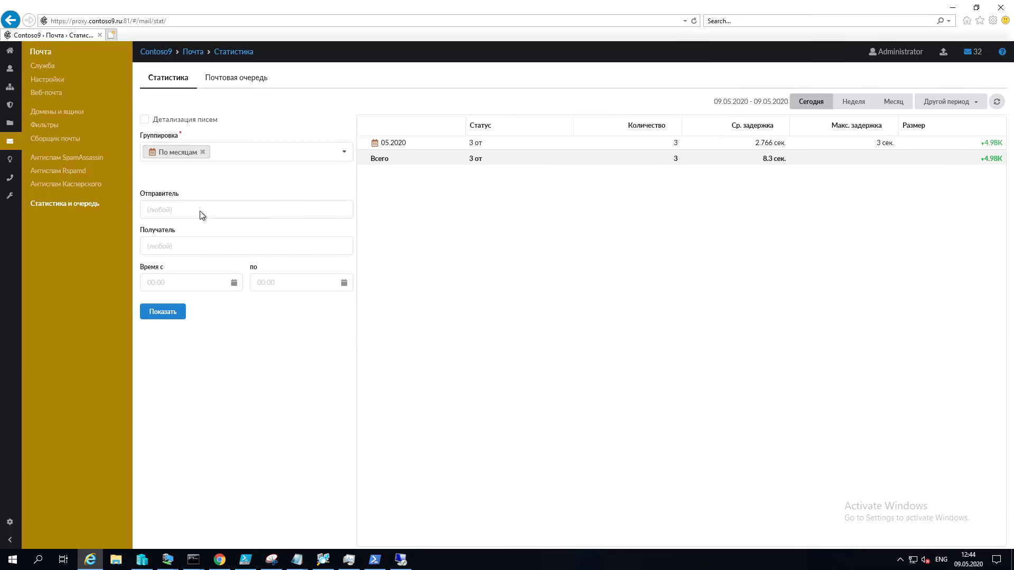
click(200, 211)
text(st)
key(BackSpace)
key(BackSpace)
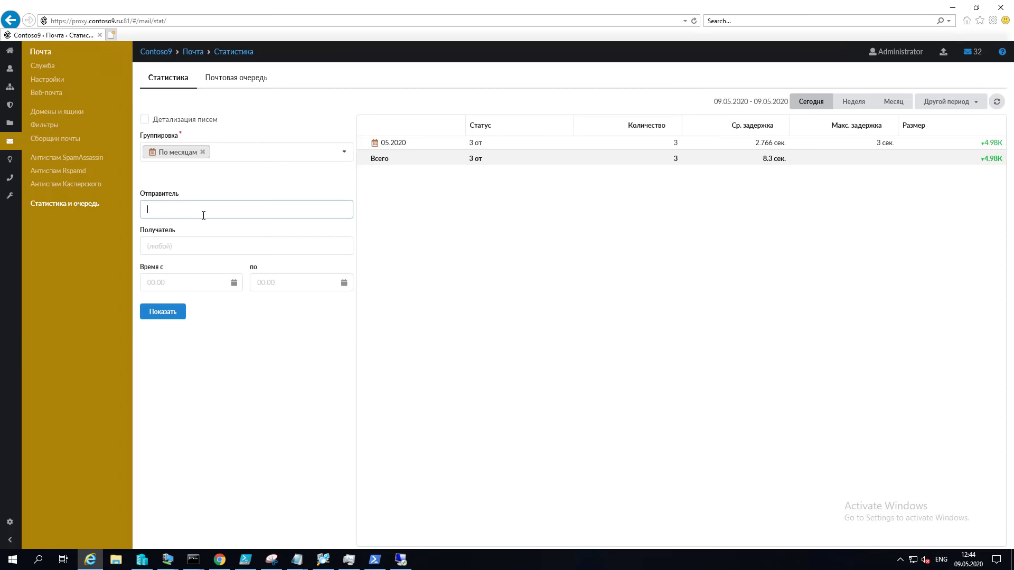
text(test3)
click(163, 311)
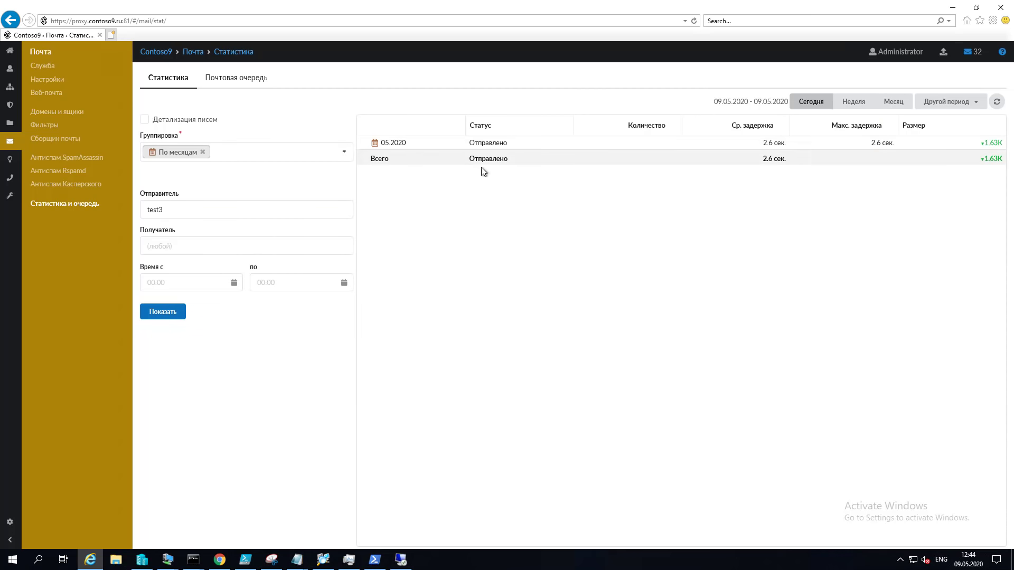
Step: Enable Детализация писем to list the test3 message sent at 12:44:20
double_click(399, 143)
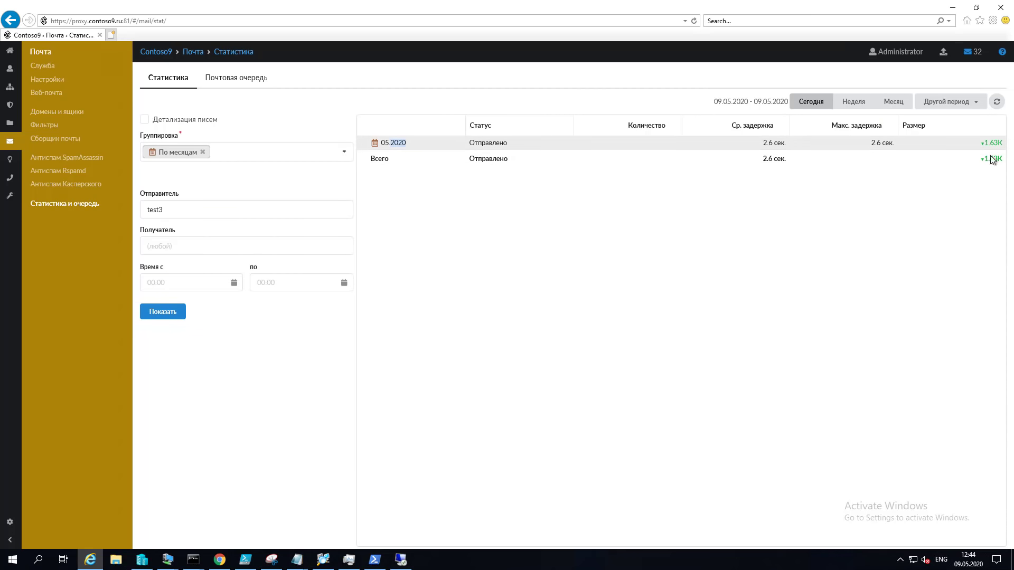
click(145, 119)
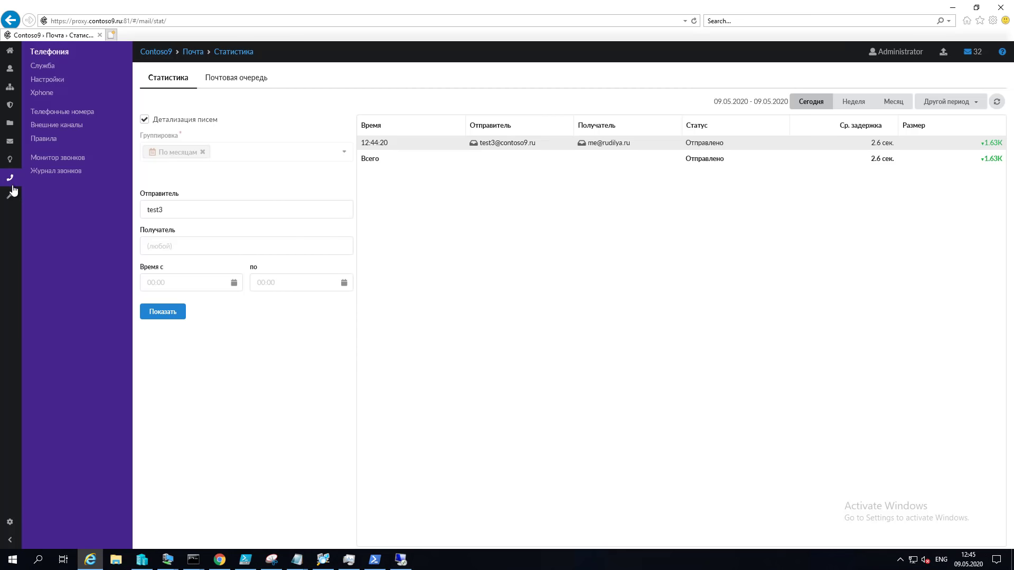
mouse_move(12, 199)
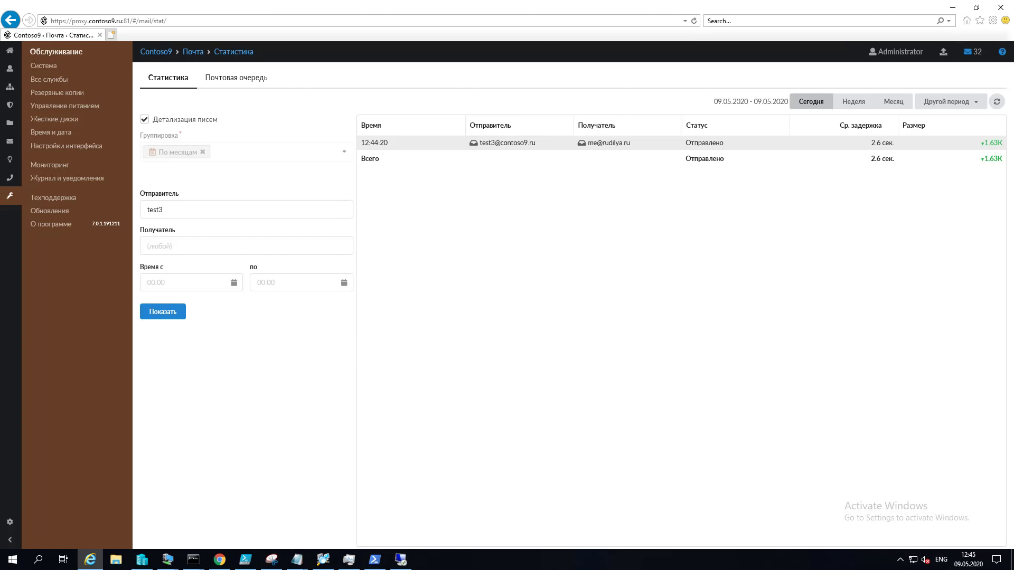
Step: Check the Техподдержка page and its refreshed log, then view the ya.ru ping monitoring graphs
click(70, 199)
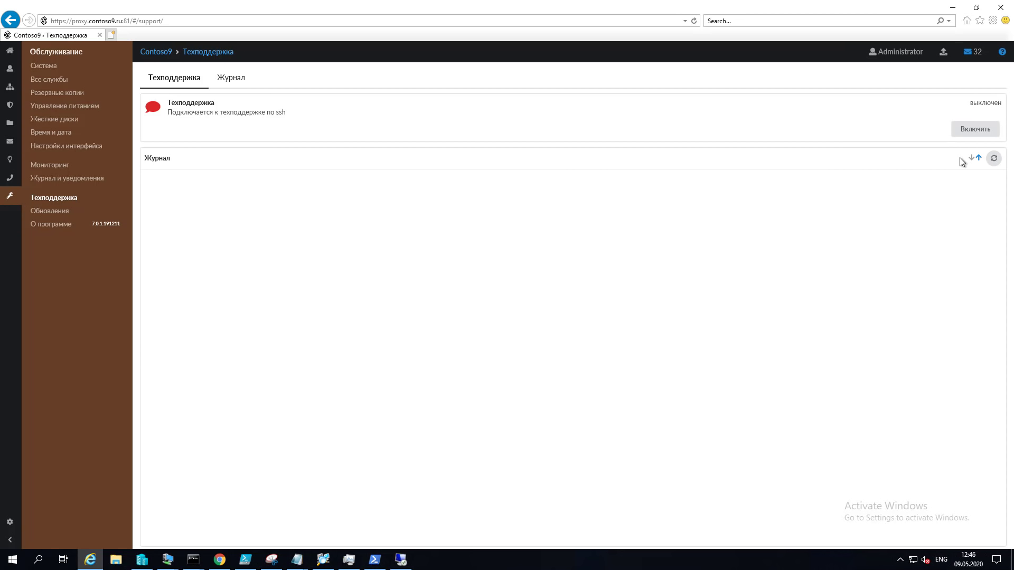
click(992, 158)
click(975, 133)
click(63, 167)
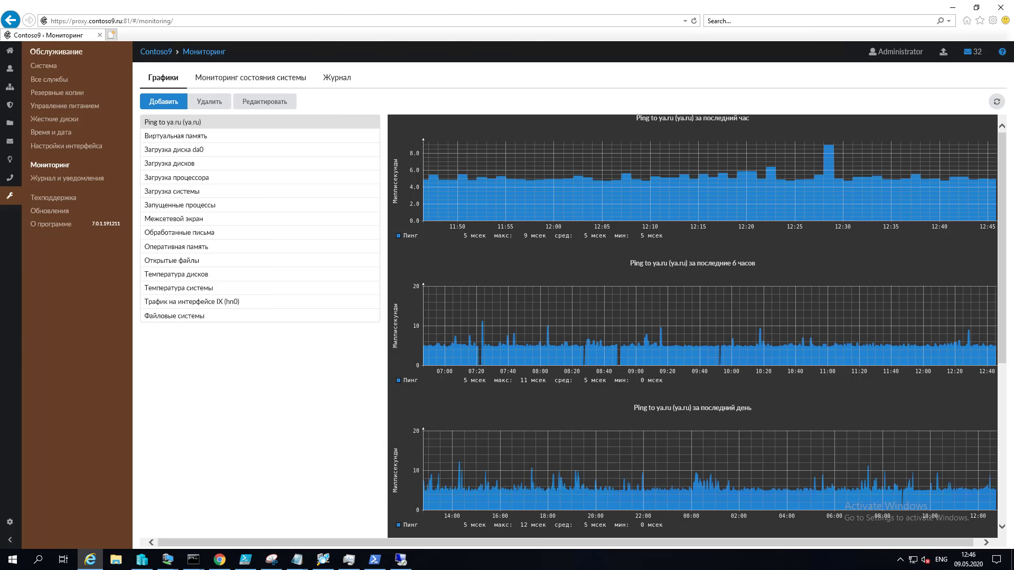
Step: Filter the Системный журнал to the Веб-почта source to show webmail entries
click(78, 179)
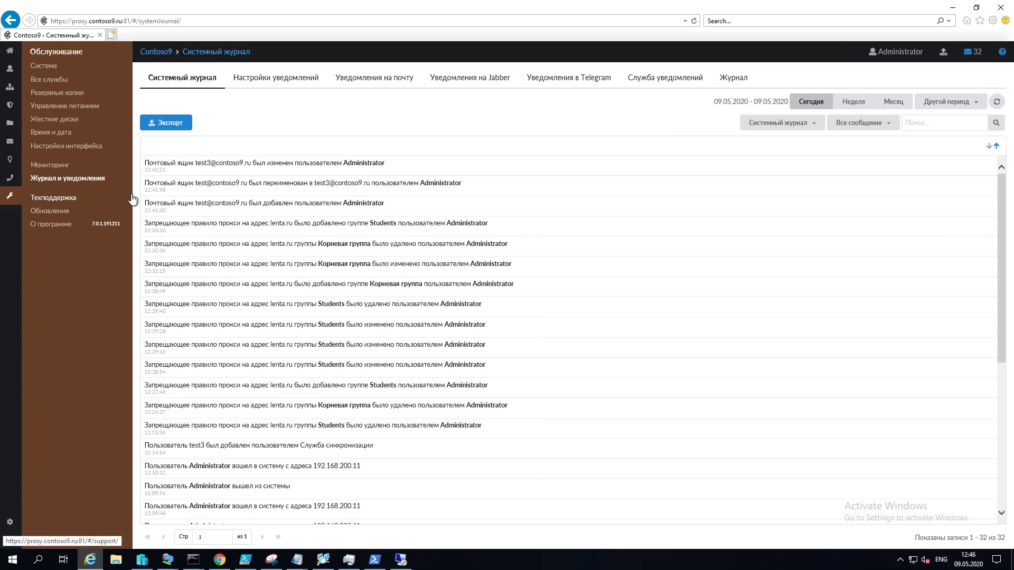
click(808, 123)
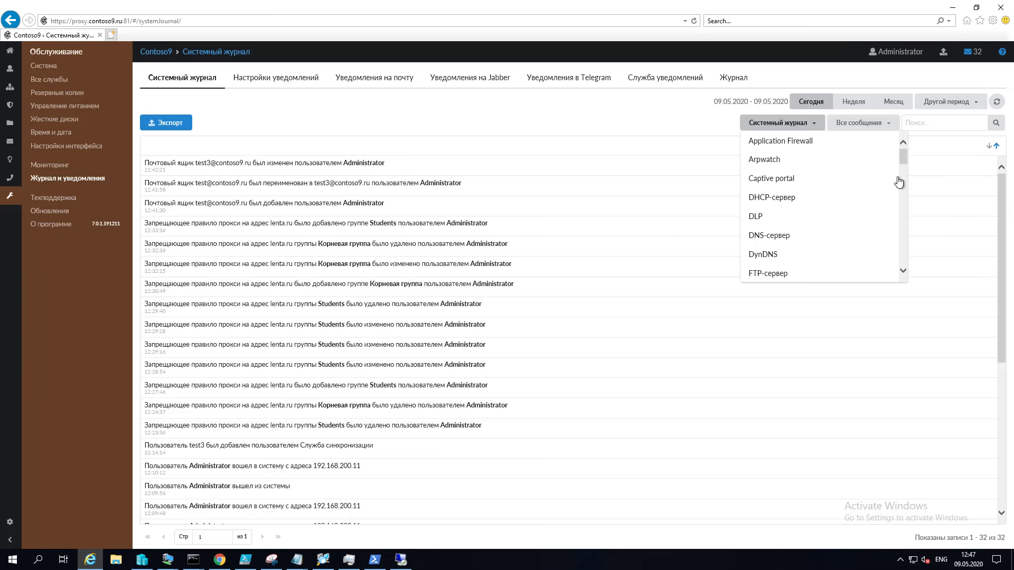
drag(902, 155, 901, 192)
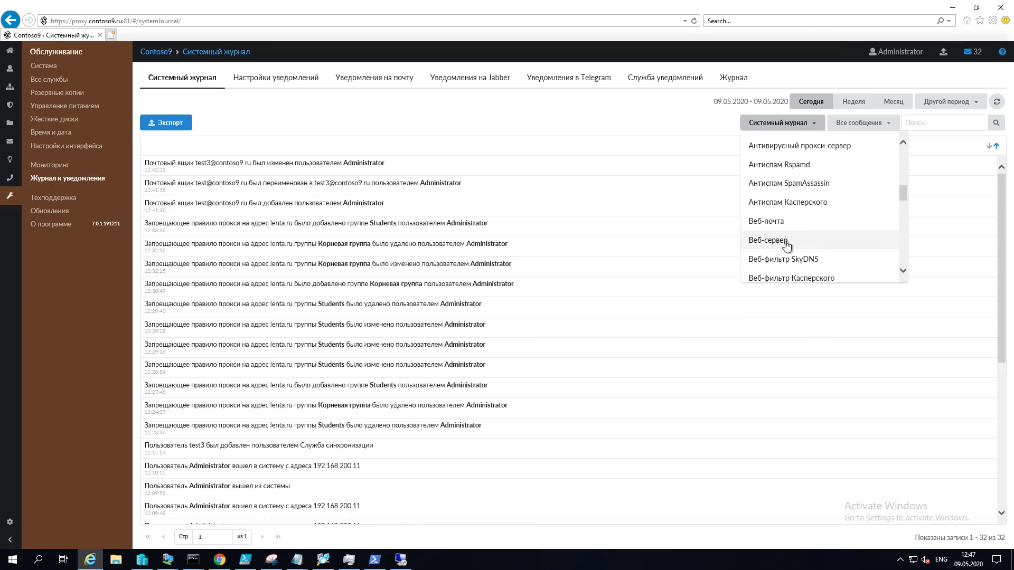
click(781, 223)
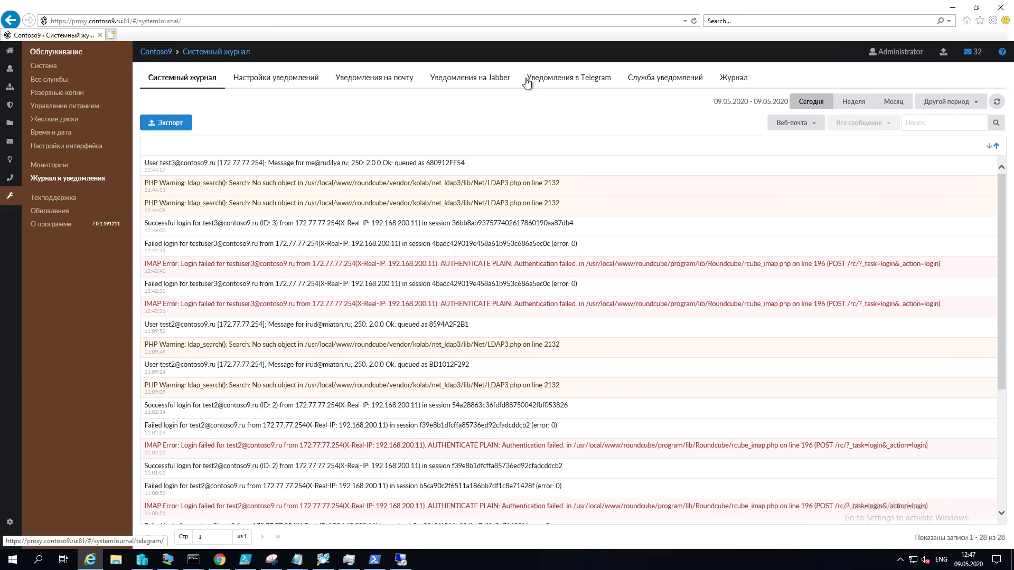
Step: Show the Уведомления в Telegram tab with its token field and connection status
click(552, 75)
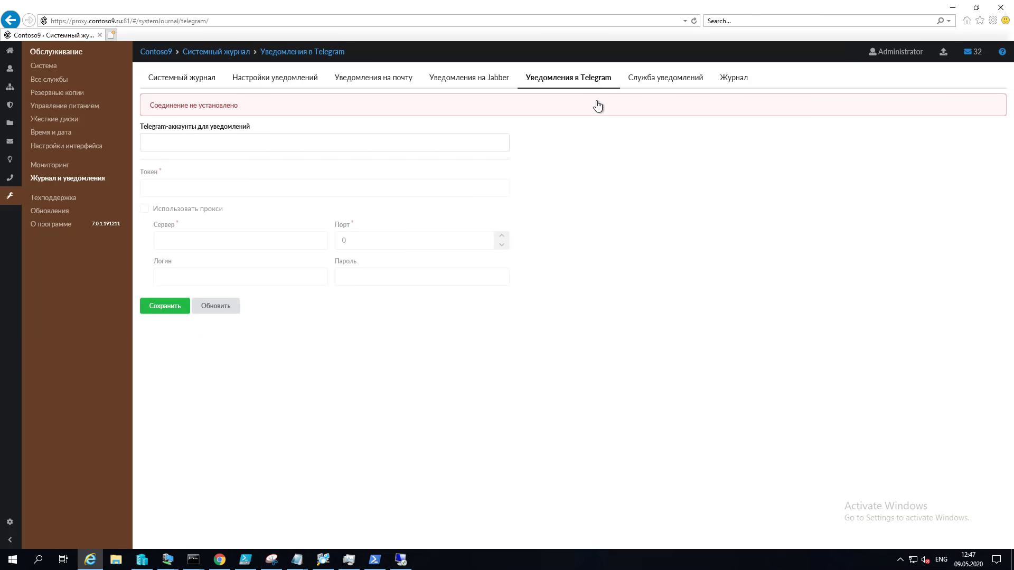